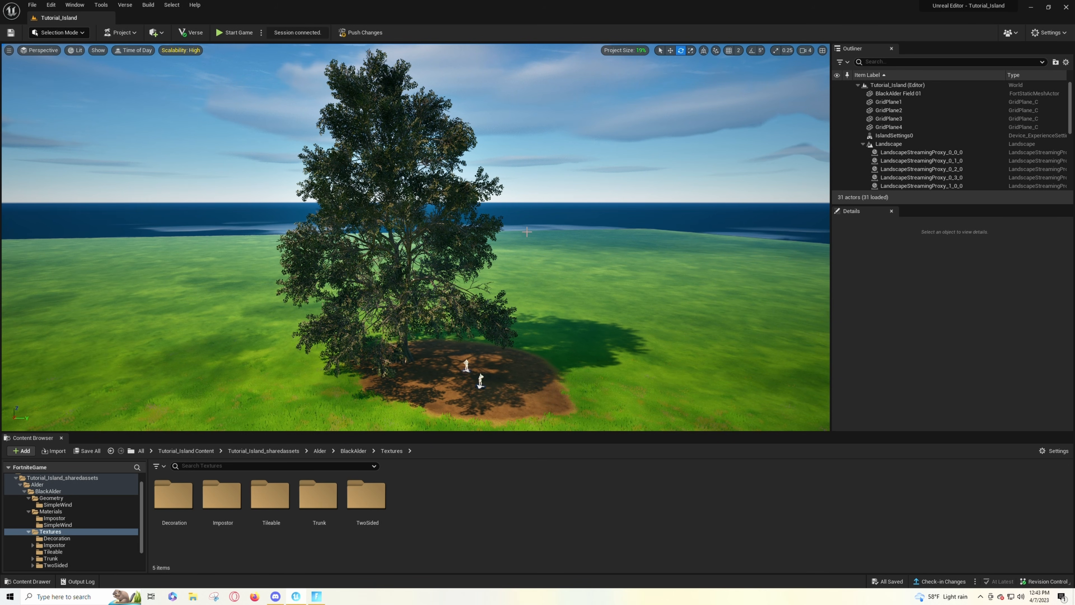
right_drag(626, 86, 140, 106)
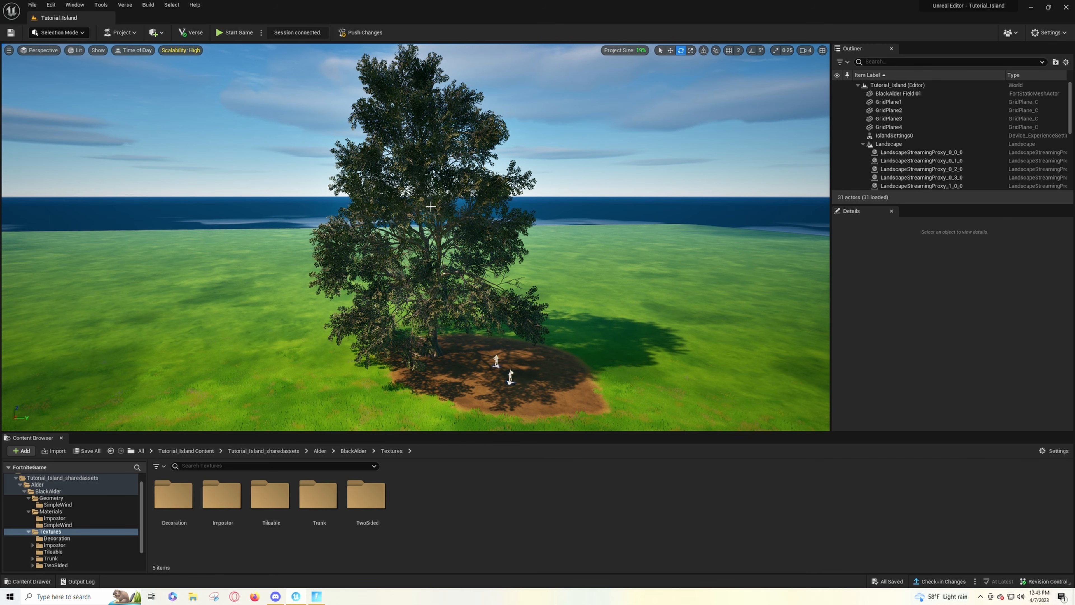
right_drag(479, 281, 623, 154)
key(w)
key(s)
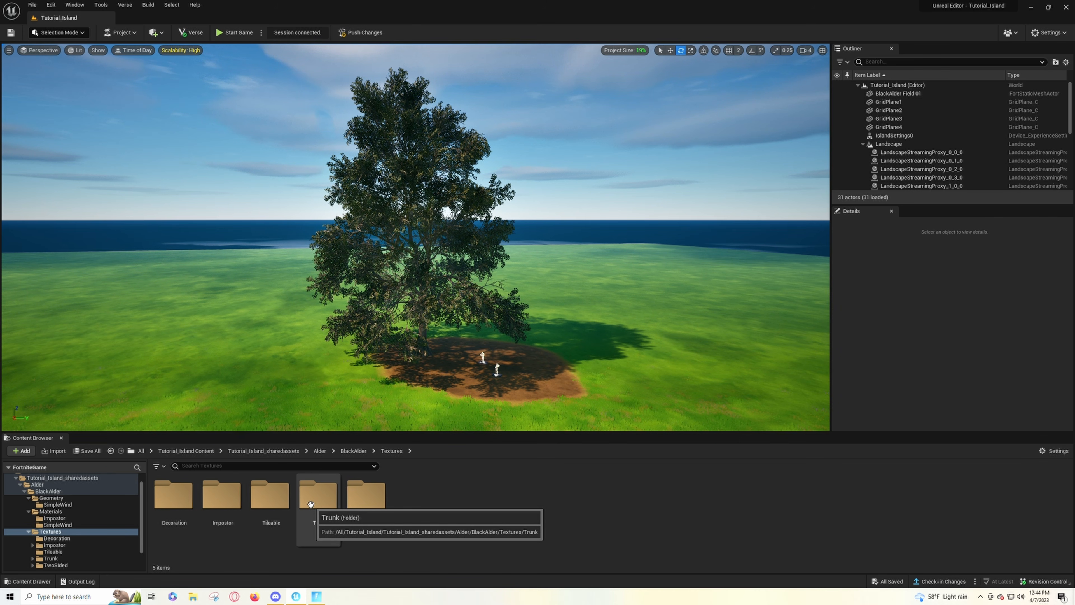
- Open the Albedo texture in the TwoSided Summer folder and set its Maximum Texture Size to 256
double_click(357, 497)
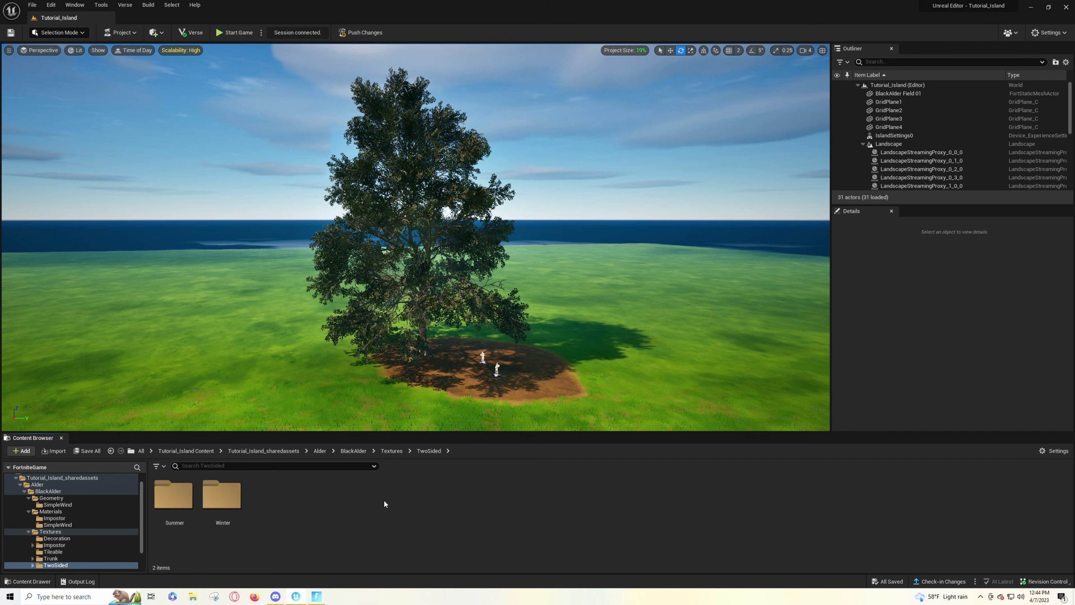
double_click(174, 495)
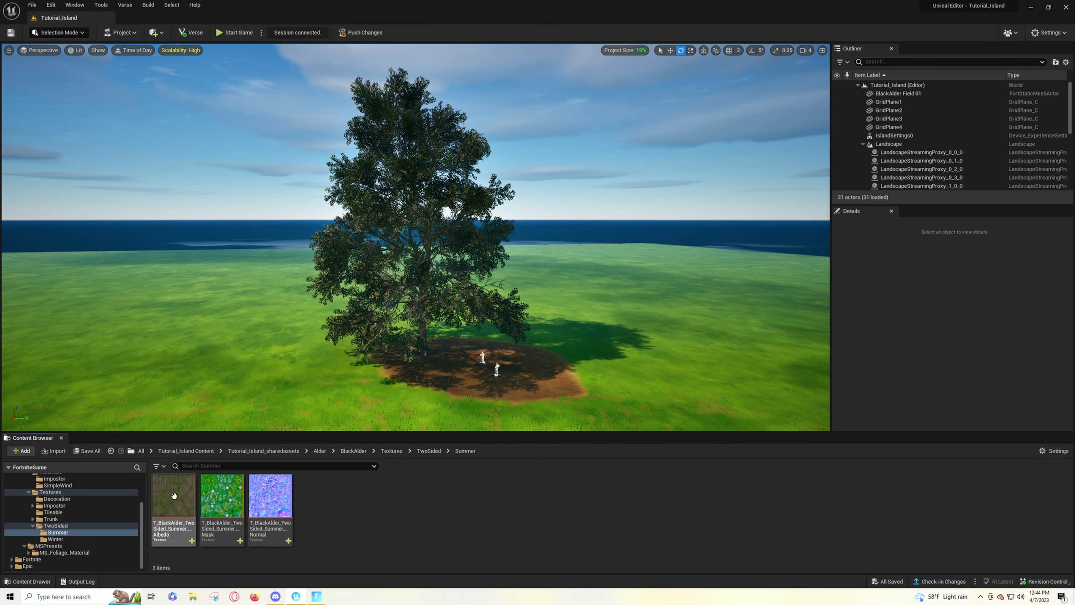
click(175, 495)
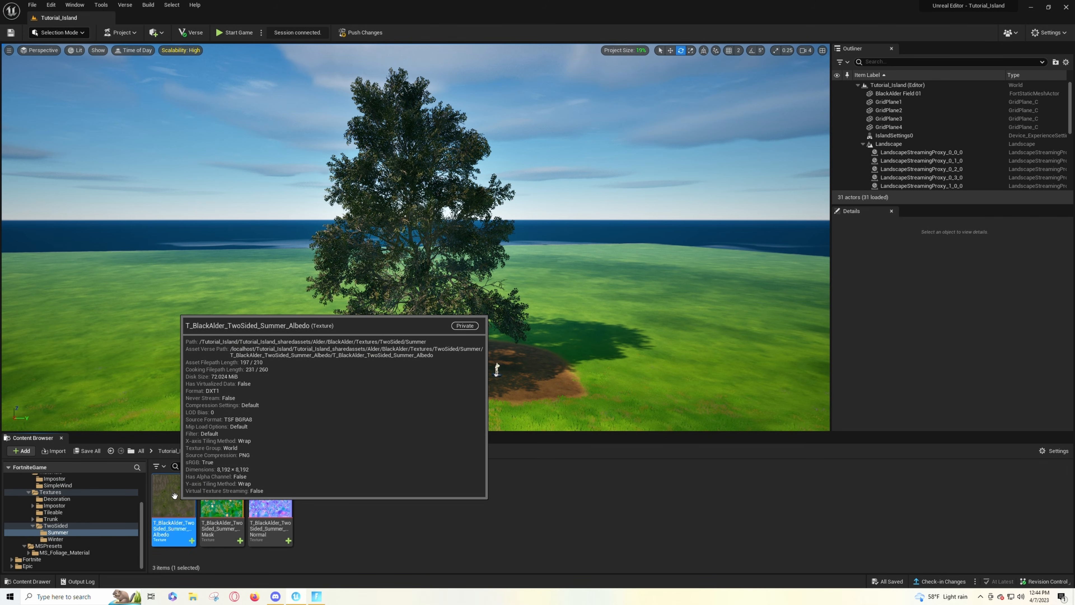
double_click(175, 495)
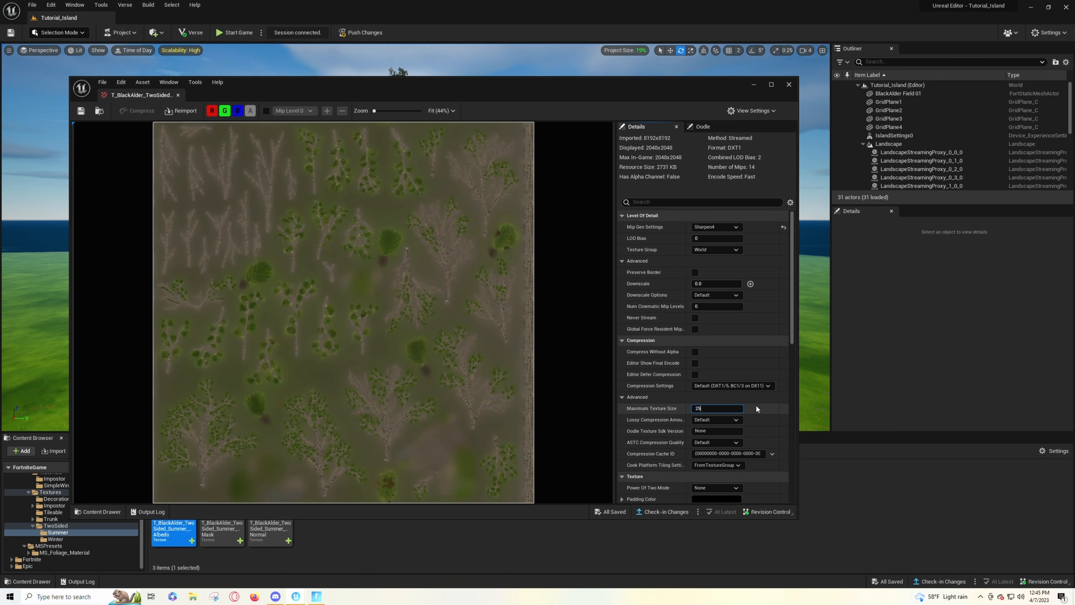
key(BackSpace)
key(BackSpace)
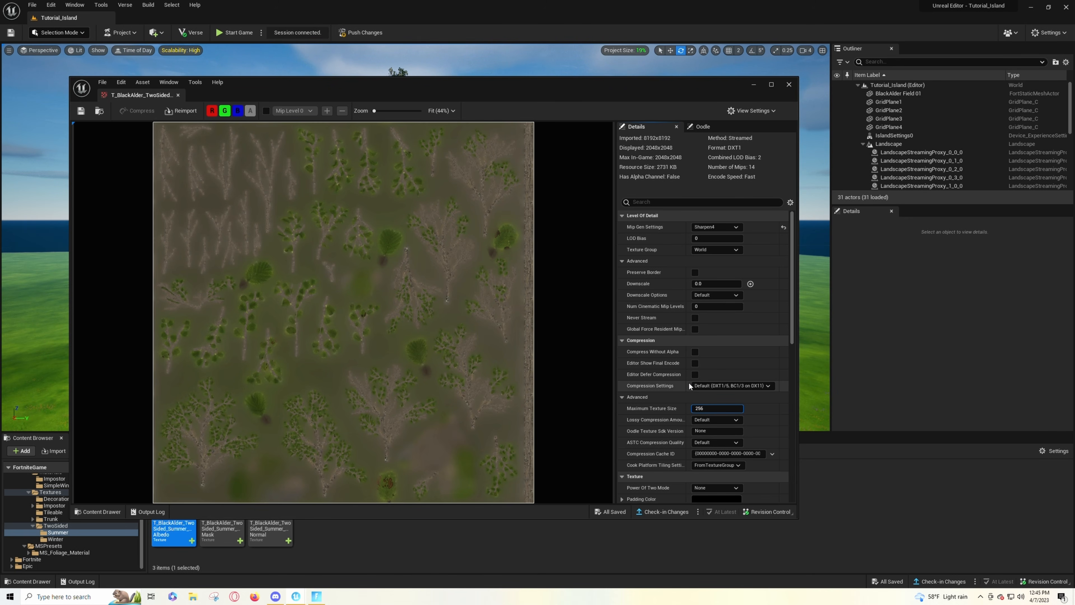
key(Return)
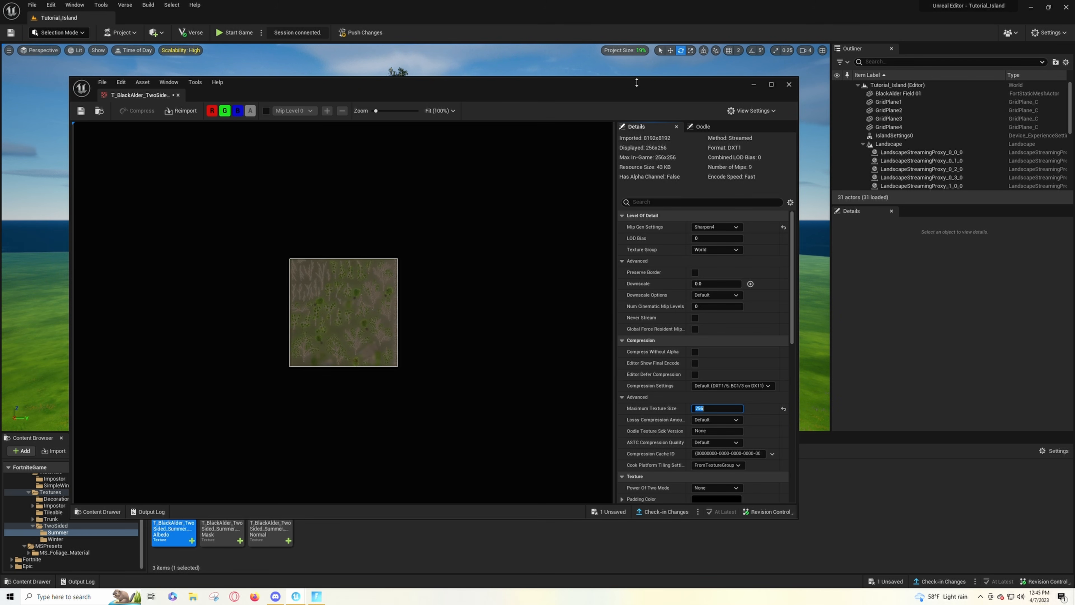
- Dock the texture editor and examine the tree's leaves and branches up close in the level
drag(144, 98, 156, 17)
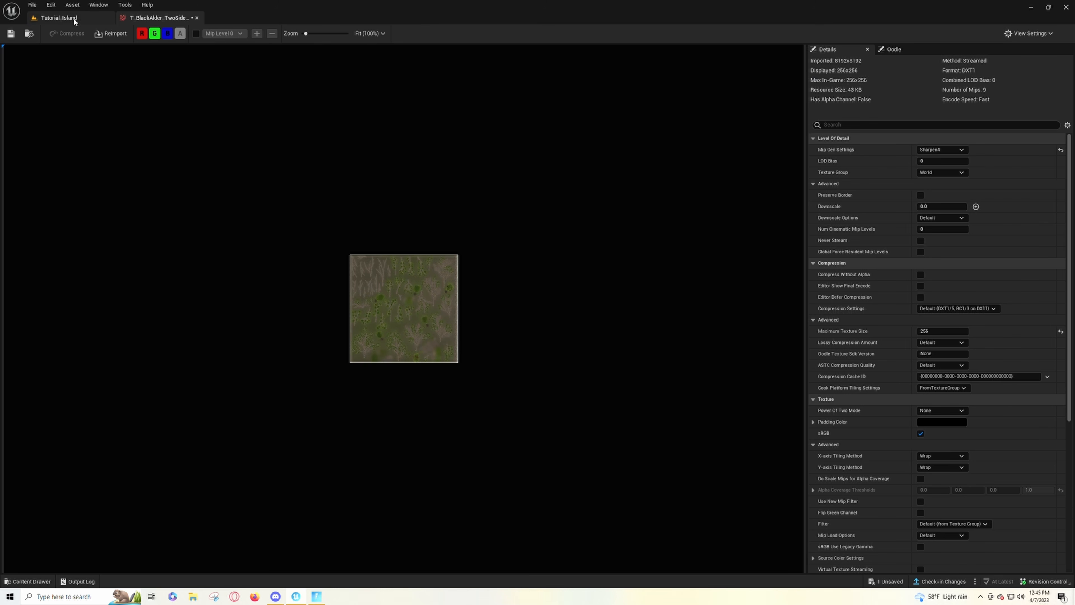
click(59, 17)
key(w)
right_drag(415, 237, 369, 335)
key(w)
key(s)
key(w)
key(s)
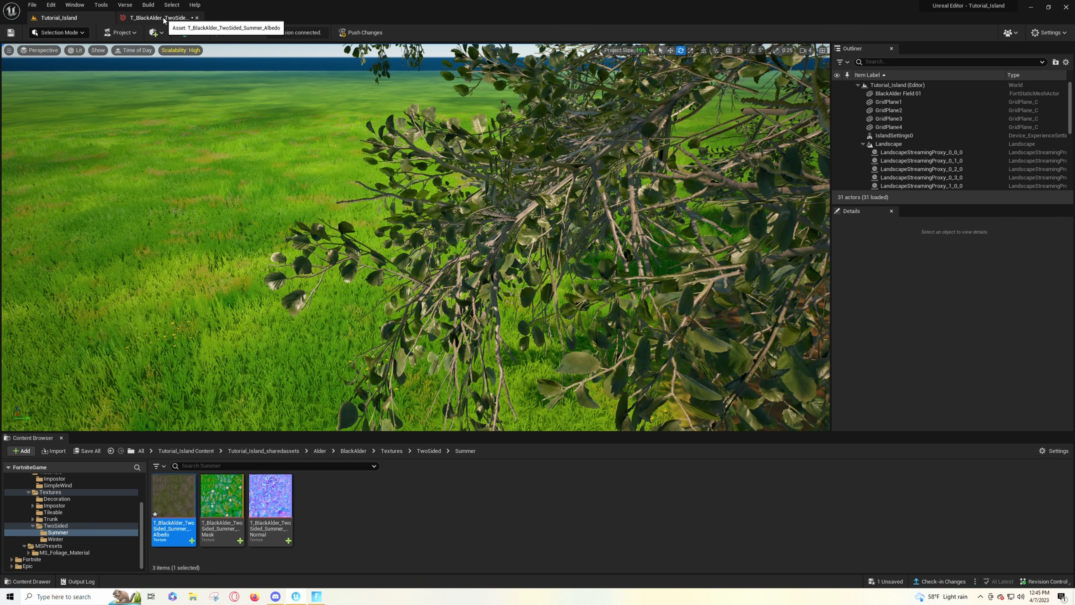
- Undock the Summer Albedo texture editor, save the texture and close it
drag(164, 20, 639, 228)
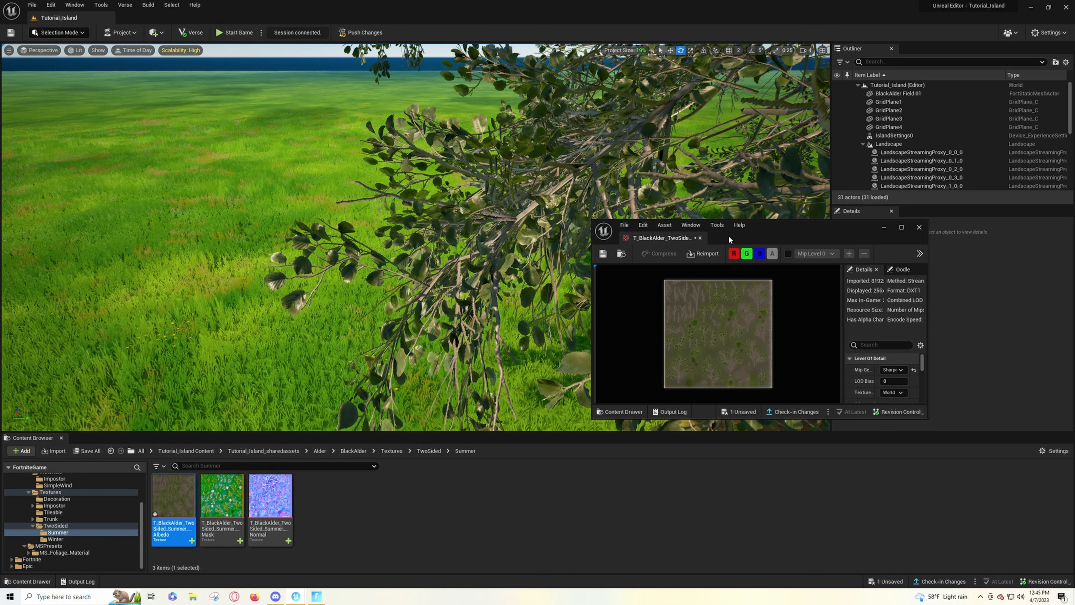
click(603, 254)
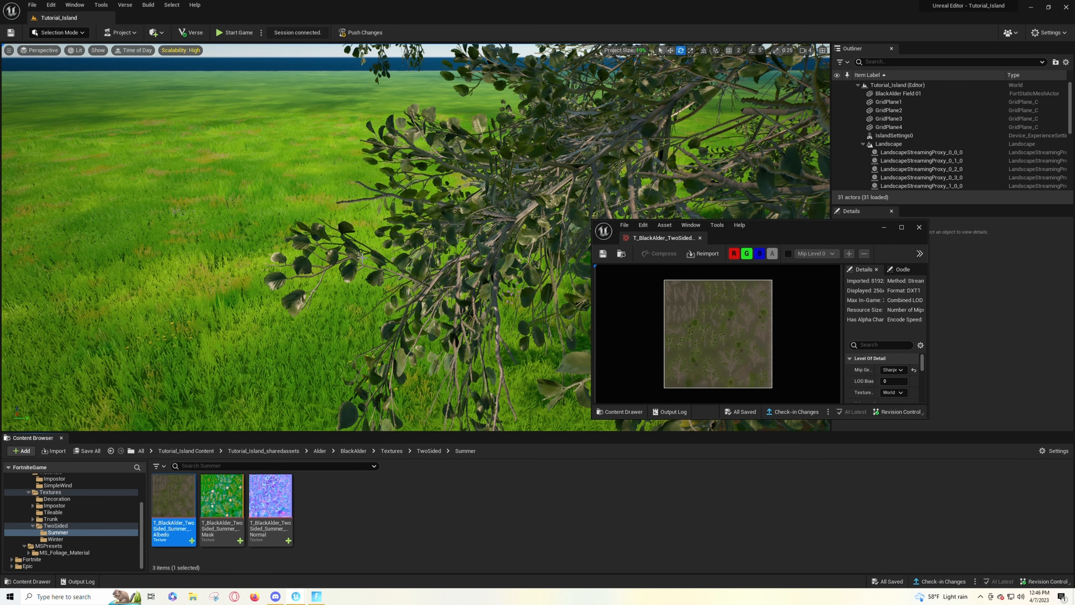
click(919, 227)
- Set the Summer Mask texture's Maximum Texture Size to 256, save the texture and close it
click(223, 498)
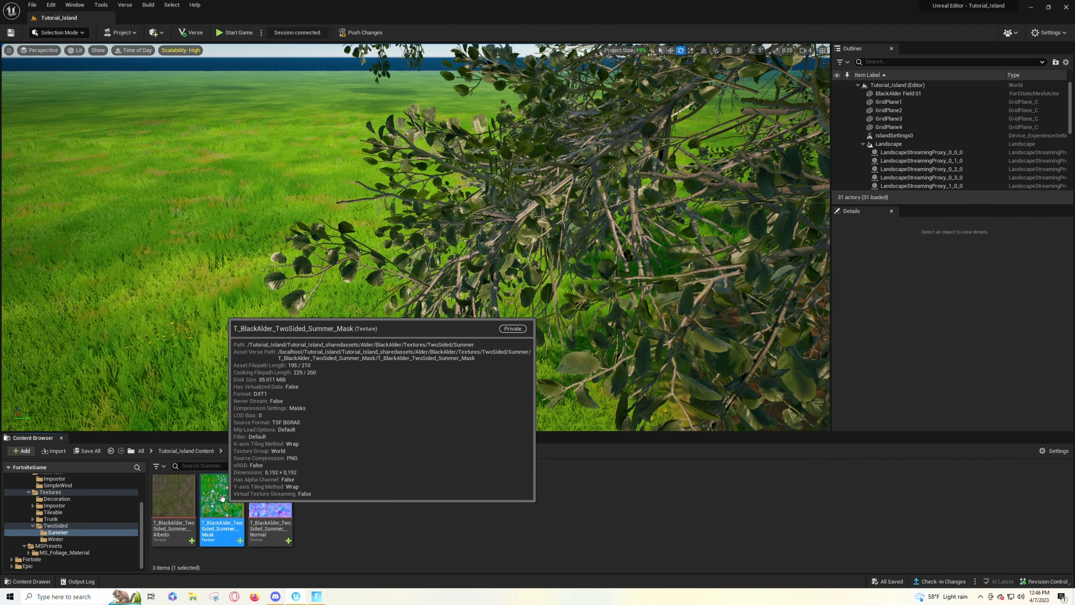
double_click(222, 498)
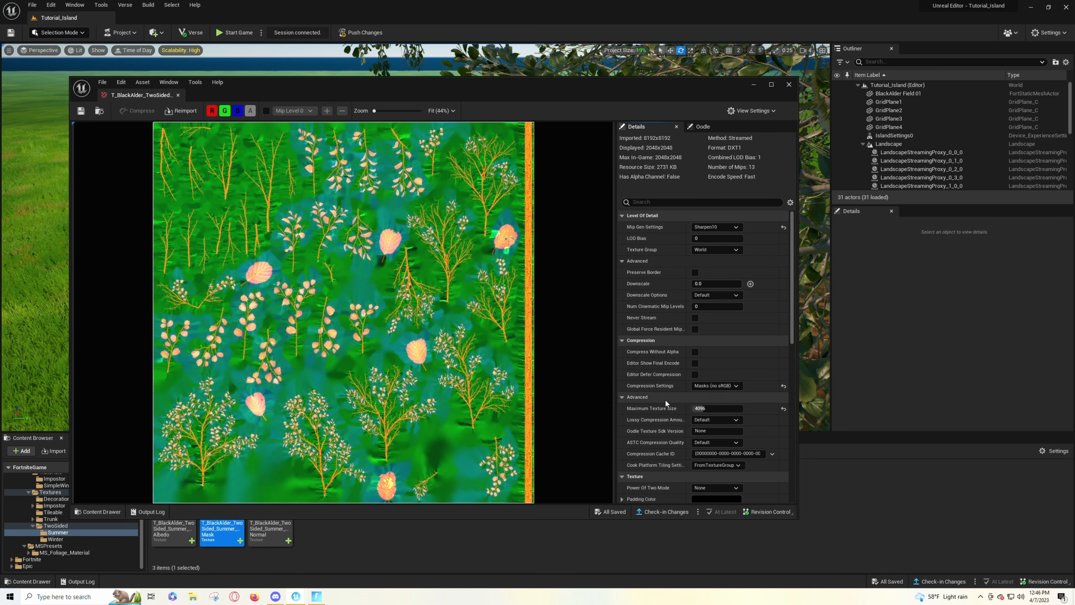
click(703, 408)
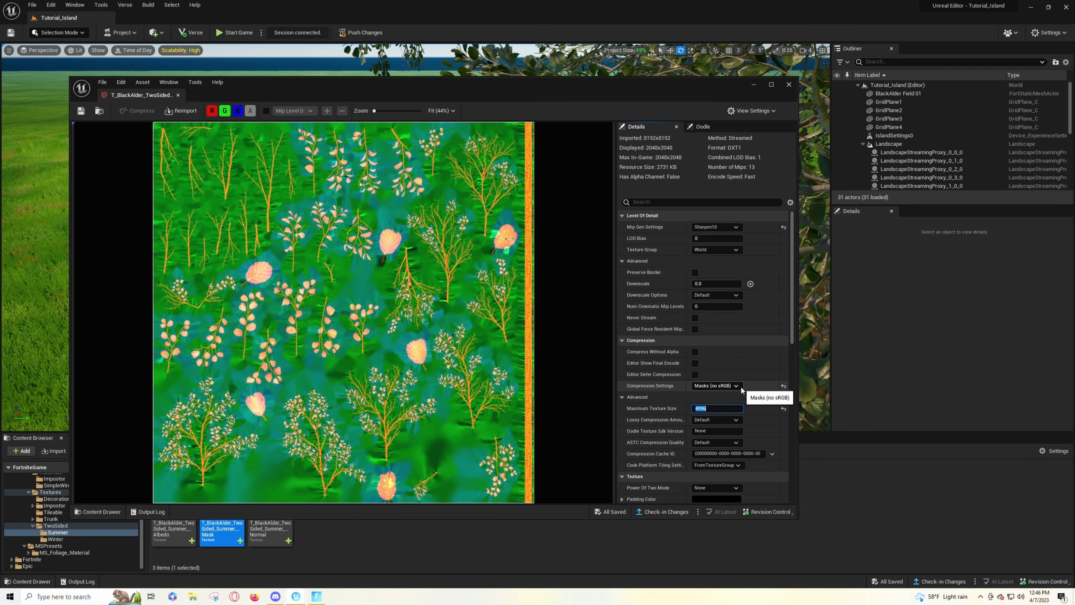
text(256)
key(Return)
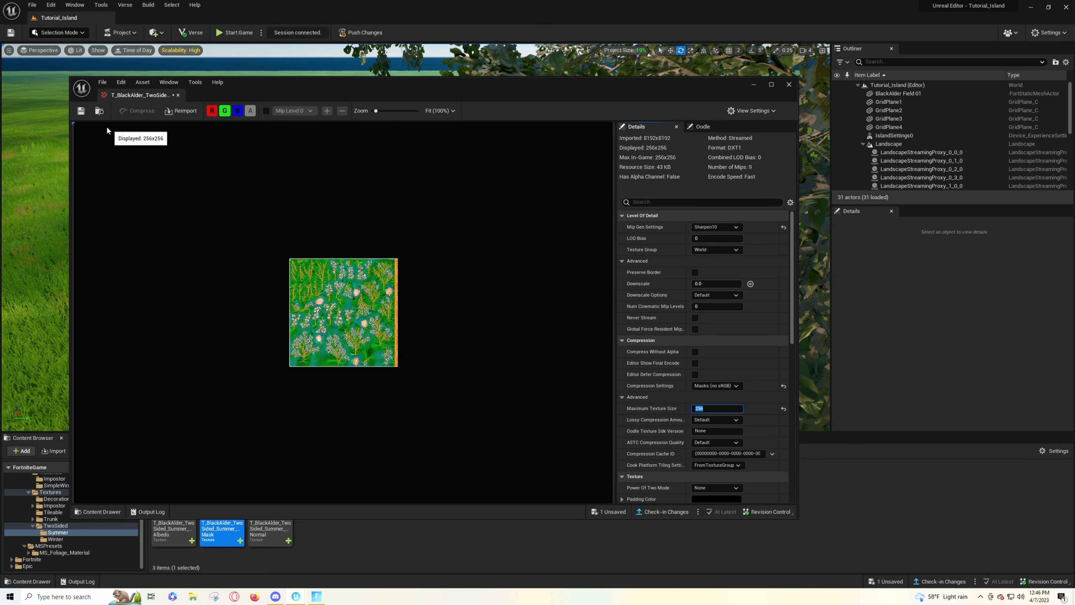
click(81, 111)
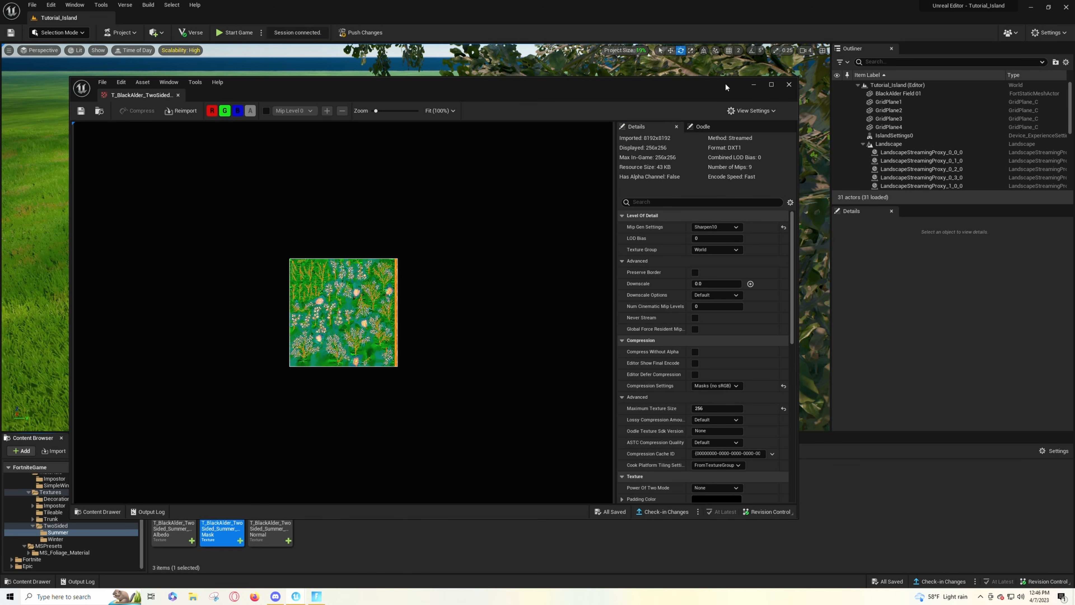
click(790, 85)
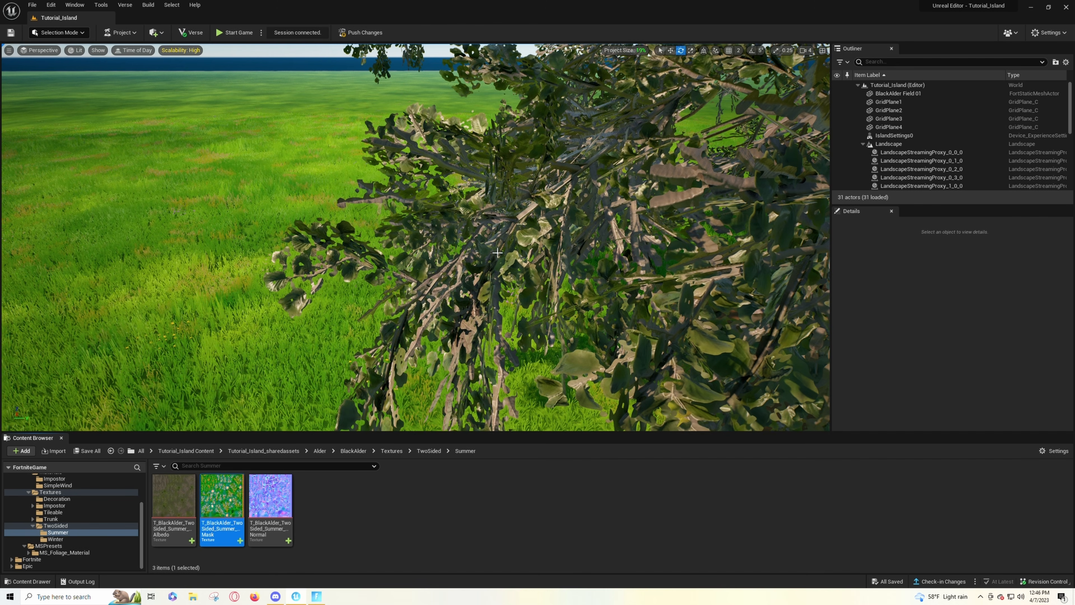
- Examine the tree's foliage from a distance and up close to judge the reduced Mask texture
key(s)
right_drag(453, 240, 504, 195)
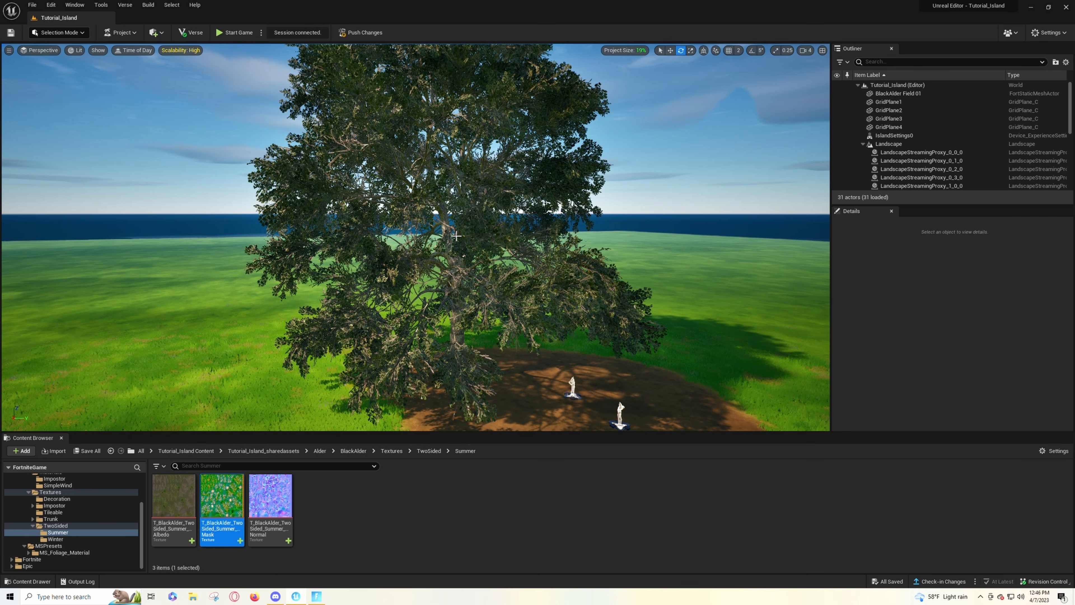
key(w)
right_drag(472, 238, 555, 253)
key(s)
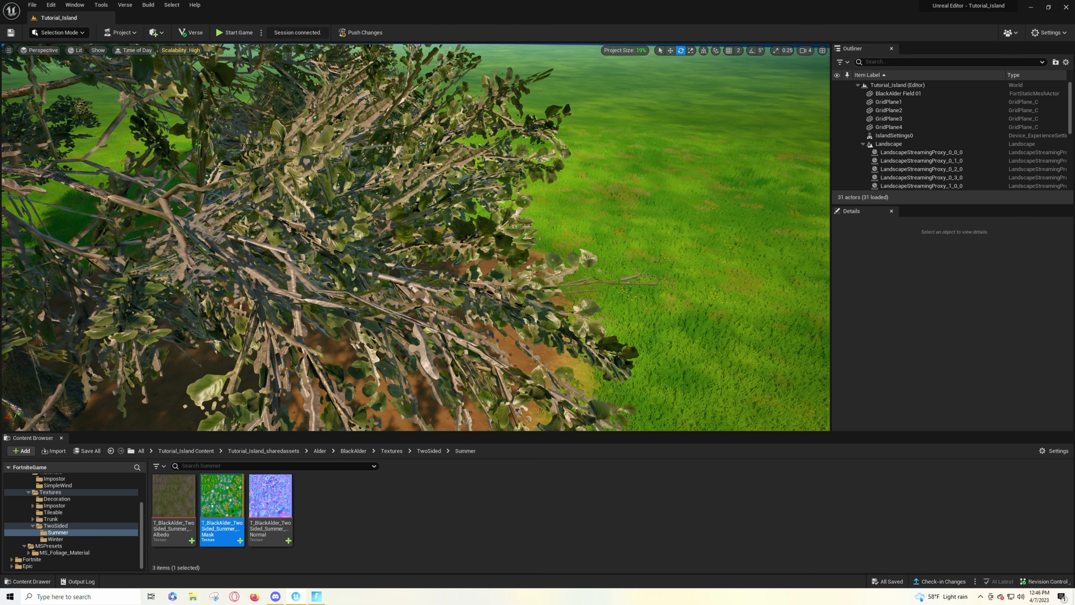
key(d)
right_drag(554, 252, 363, 240)
key(w)
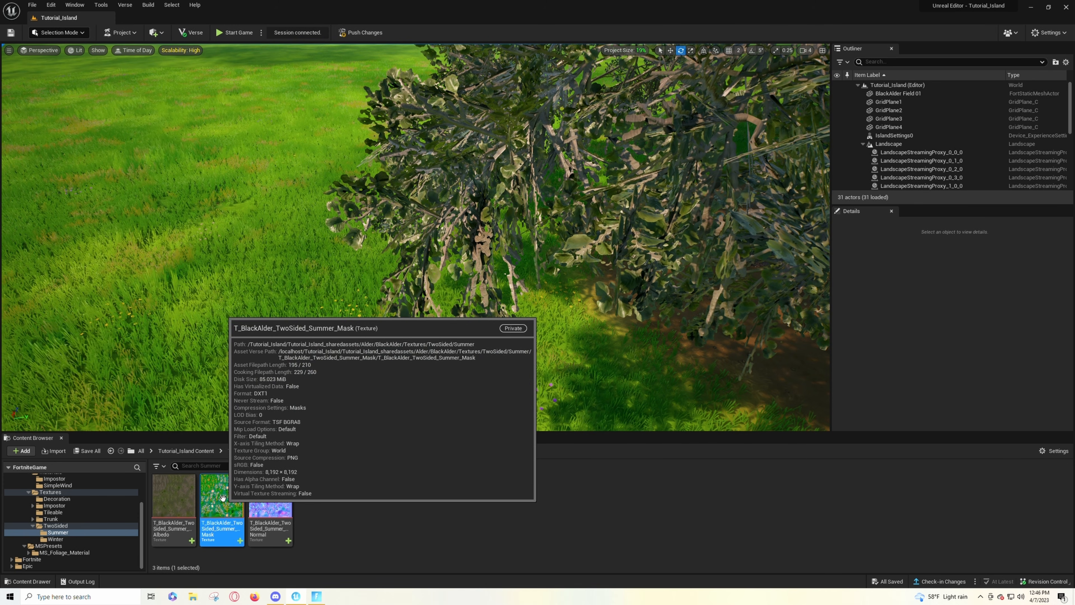
- Set the Summer Mask texture's Maximum Texture Size to 512, save the texture and close it
double_click(221, 498)
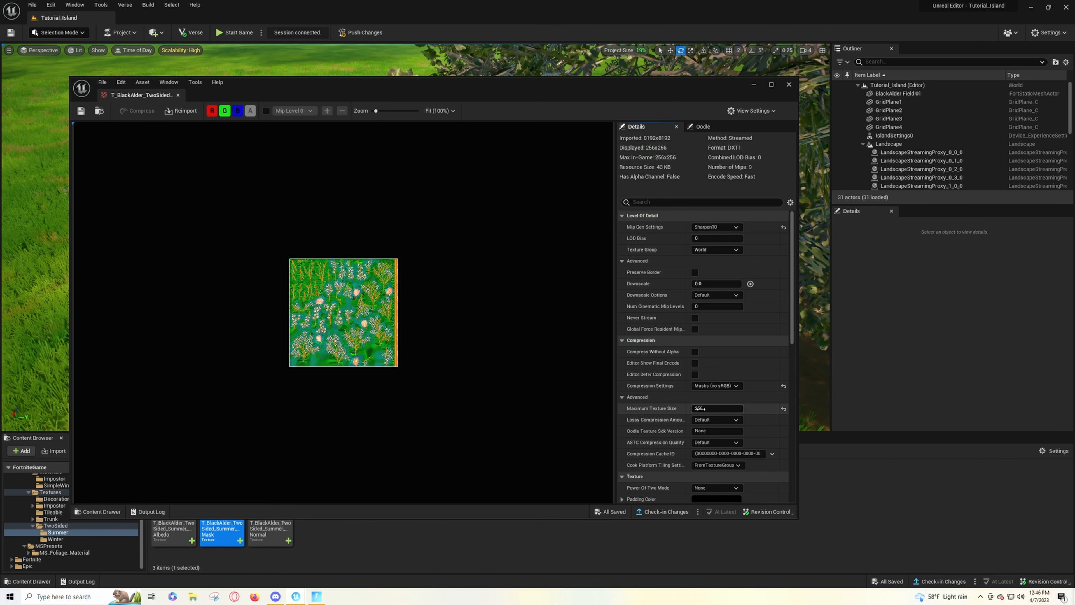
click(716, 408)
text(512)
key(Return)
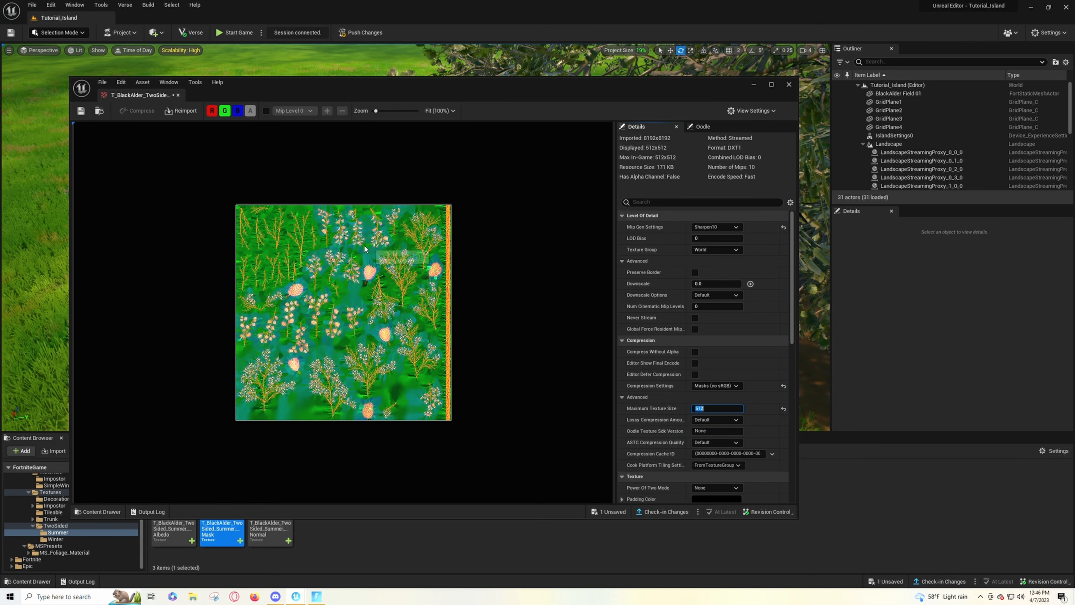
click(82, 113)
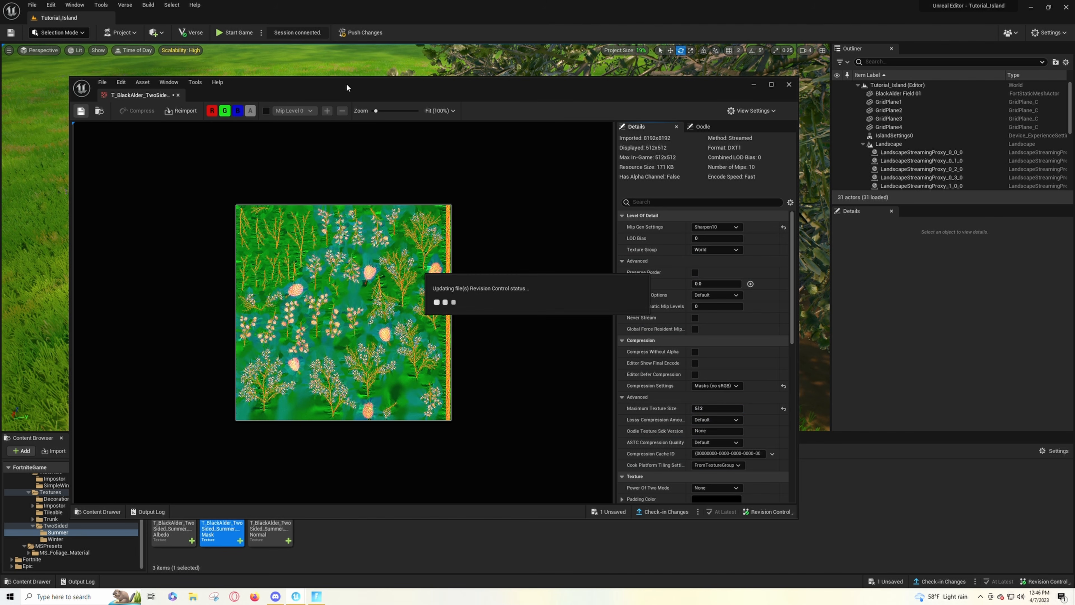
click(789, 84)
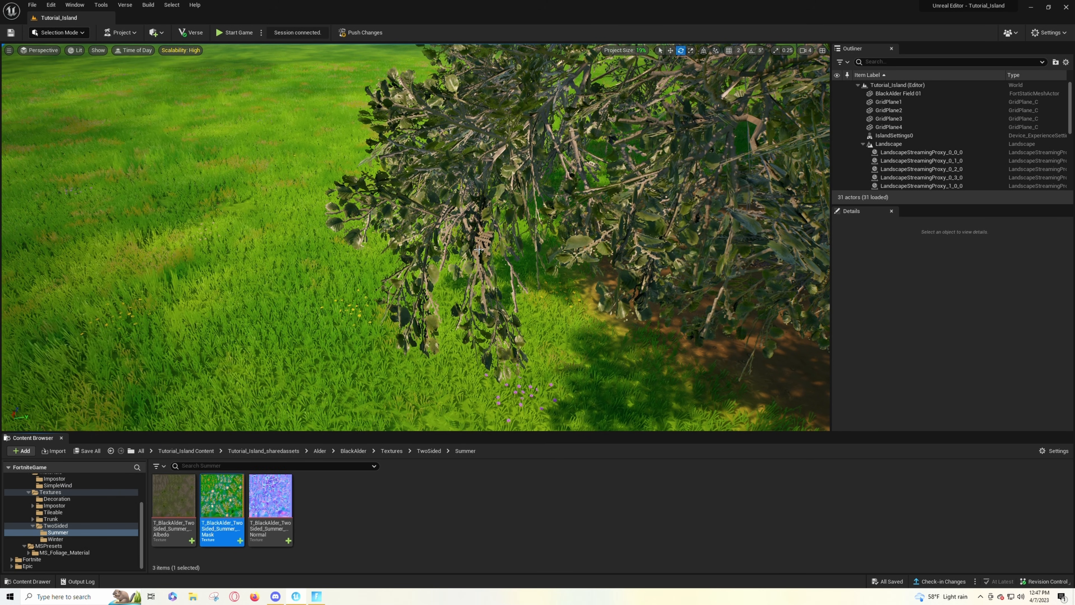
- Check the tree's foliage, set the Summer Mask texture's Maximum Texture Size to 256, and save it
key(s)
right_drag(415, 237, 427, 201)
key(w)
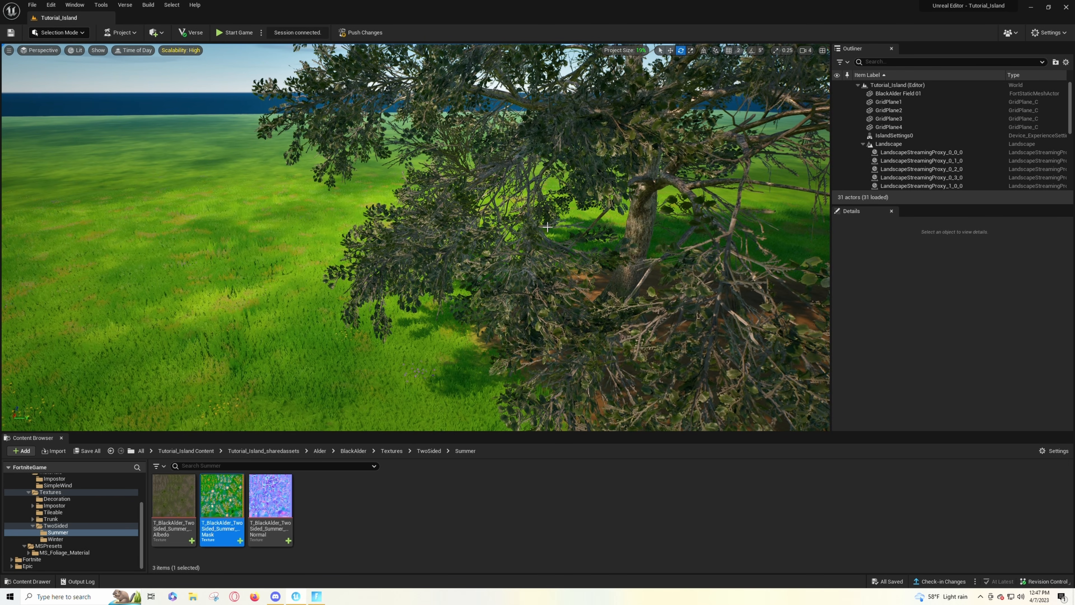
double_click(225, 494)
click(706, 407)
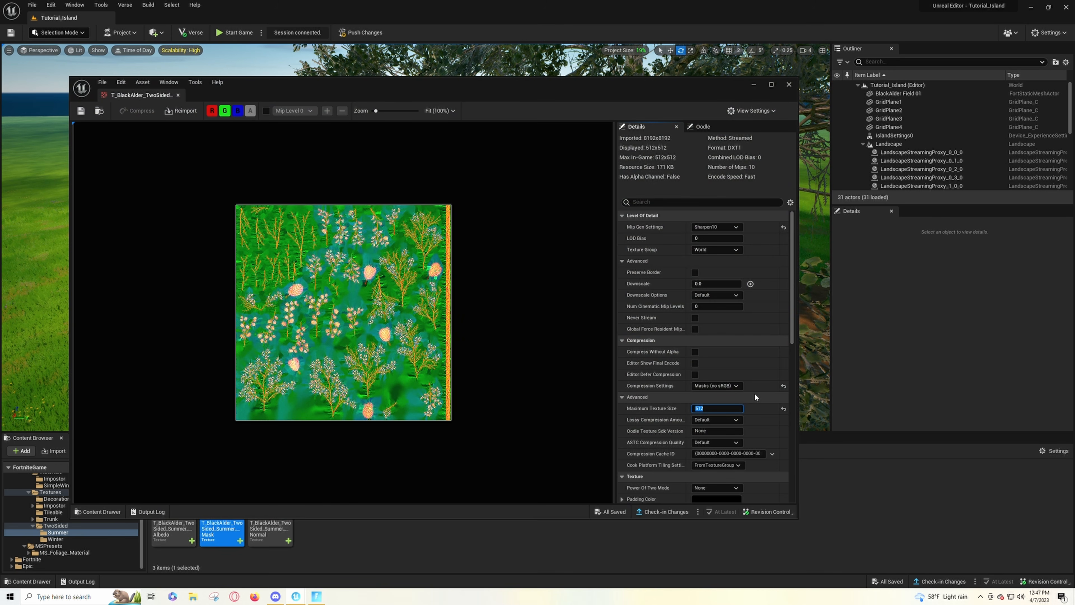
text(256)
key(Return)
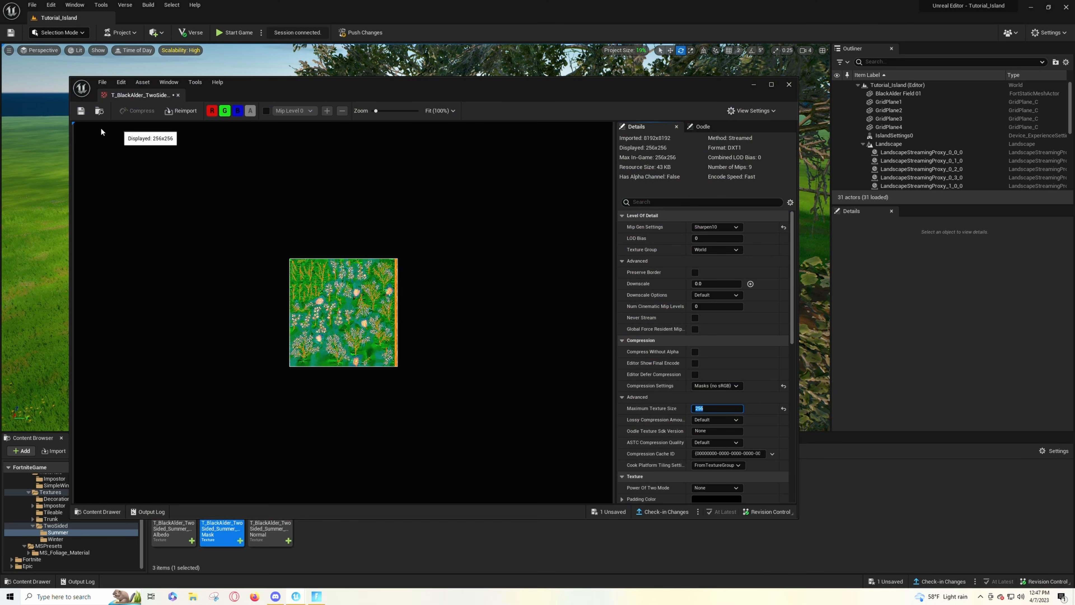
click(81, 111)
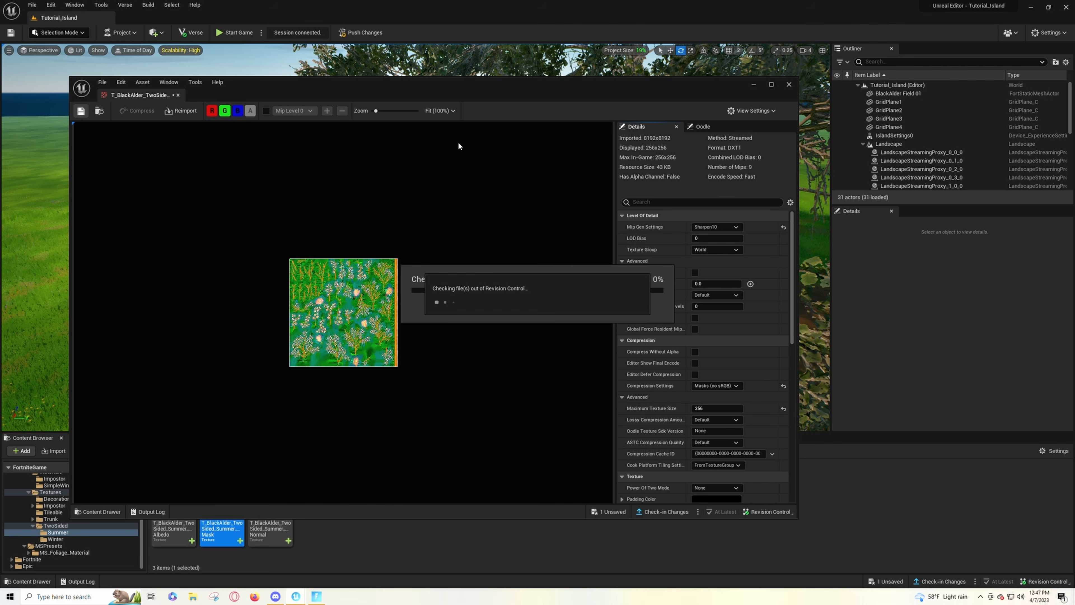
click(789, 84)
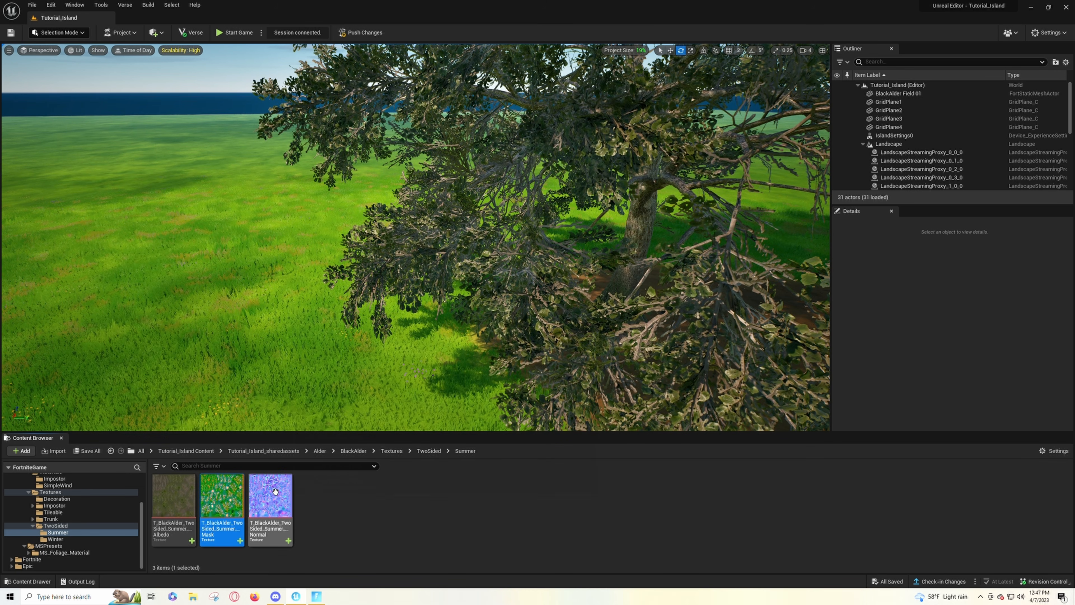
- Look through the BlackAlder texture folders Trunk_01, Tileable and Decoration
right_drag(537, 288, 611, 242)
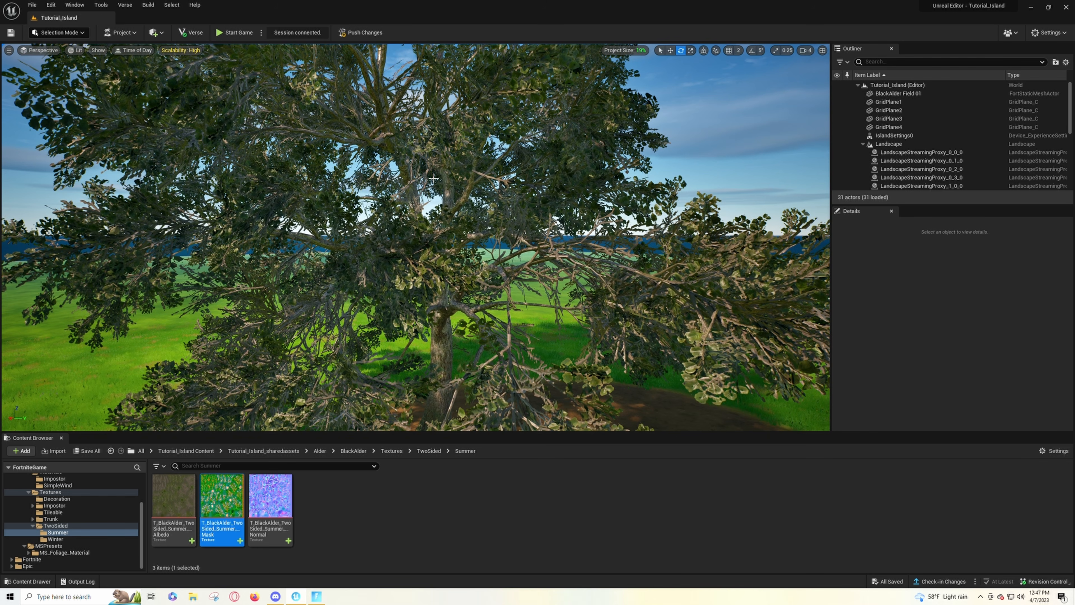
click(50, 519)
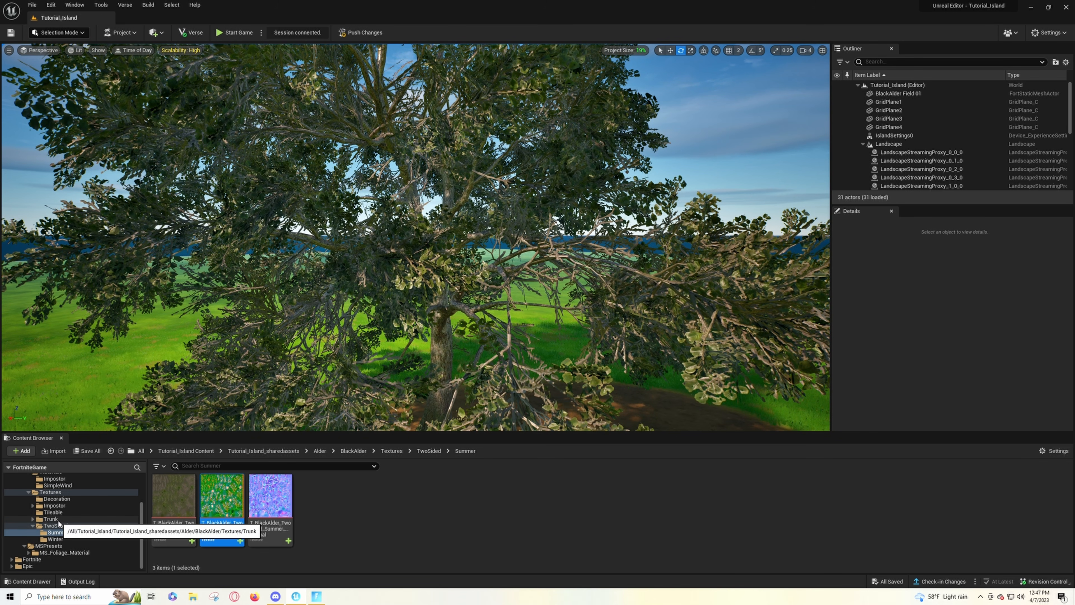
double_click(173, 495)
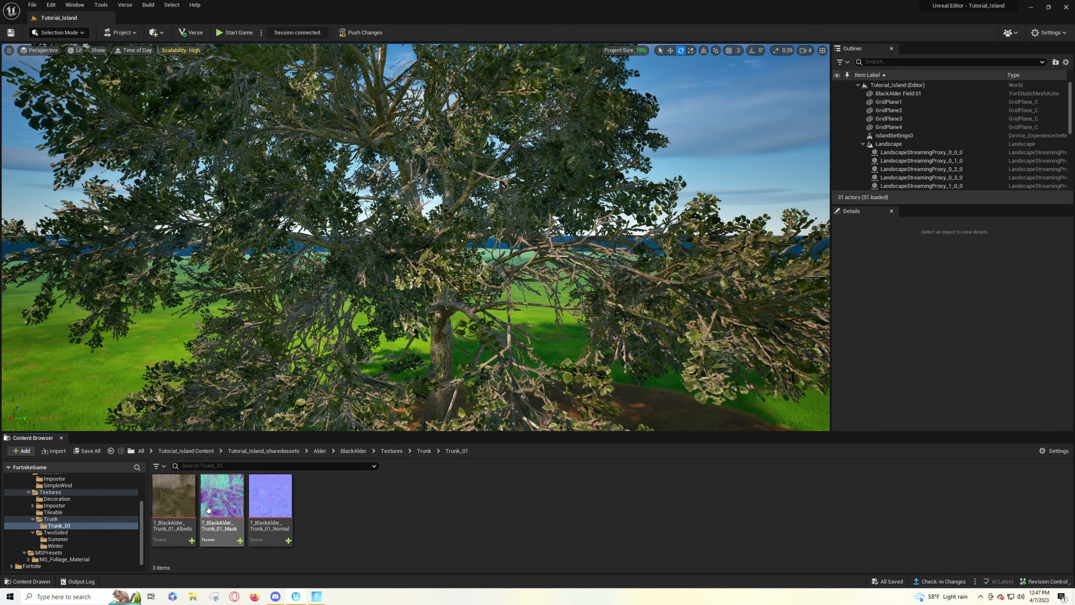
click(67, 512)
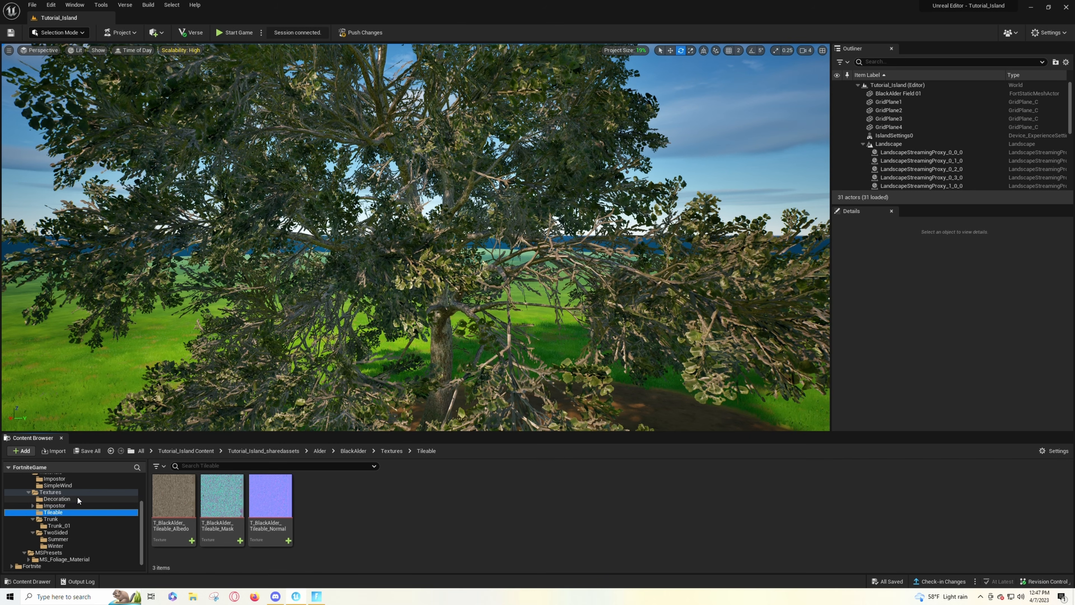
click(123, 499)
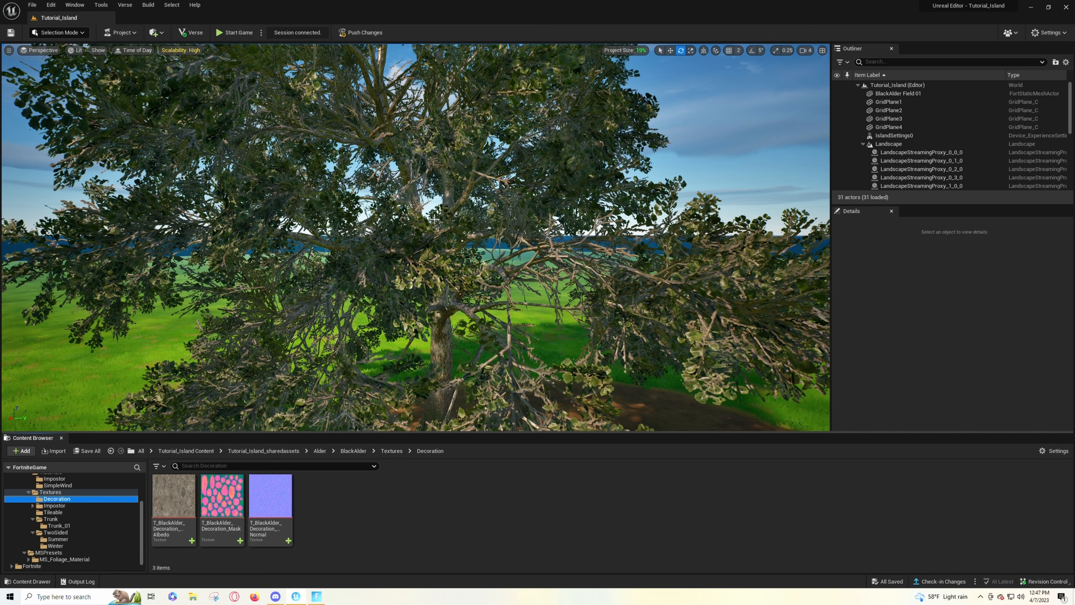
- Examine the tree's foliage in the viewport from a distance and among the leaves with the reduced Summer textures
key(s)
right_drag(446, 217, 425, 235)
key(w)
key(s)
right_drag(474, 176, 528, 210)
key(s)
key(w)
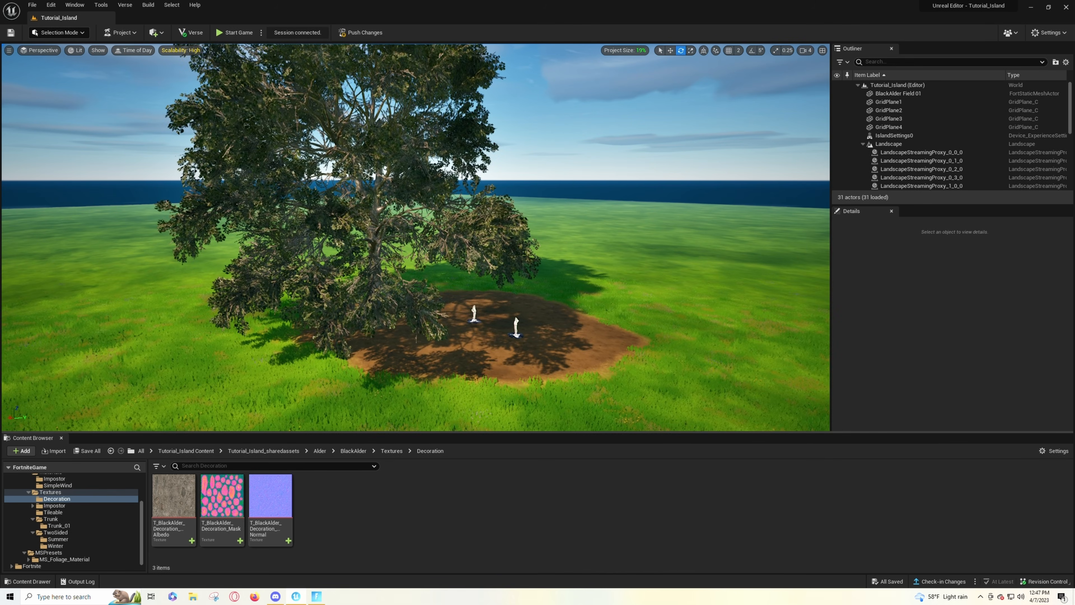
key(w)
right_drag(297, 285, 309, 341)
key(w)
right_drag(309, 265, 366, 264)
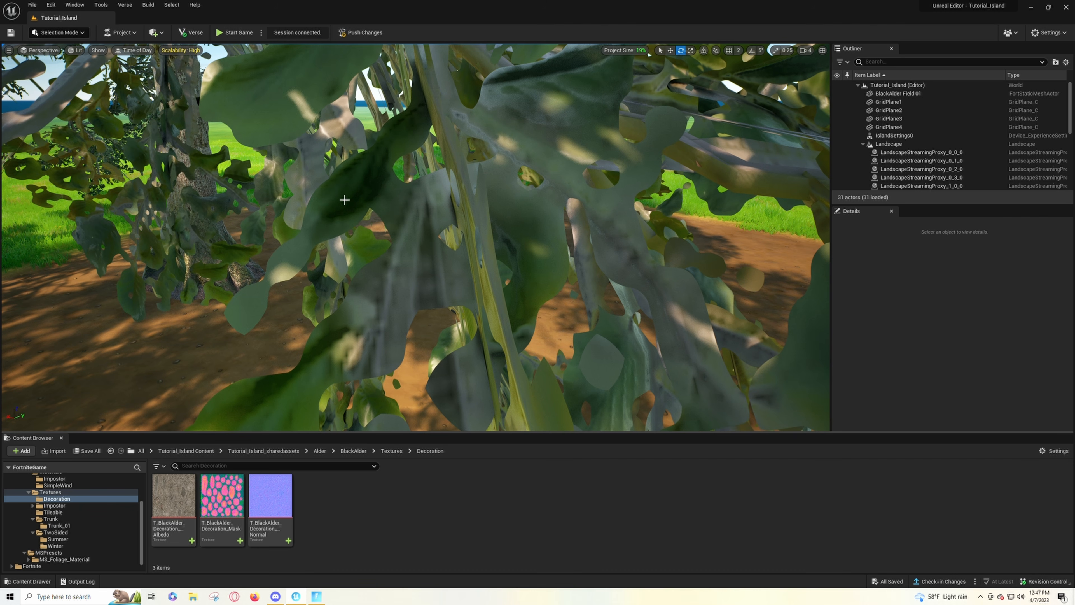
key(s)
mouse_move(435, 221)
right_down()
mouse_move(434, 203)
mouse_move(420, 232)
mouse_move(415, 220)
mouse_move(429, 225)
right_up()
key(w)
key(s)
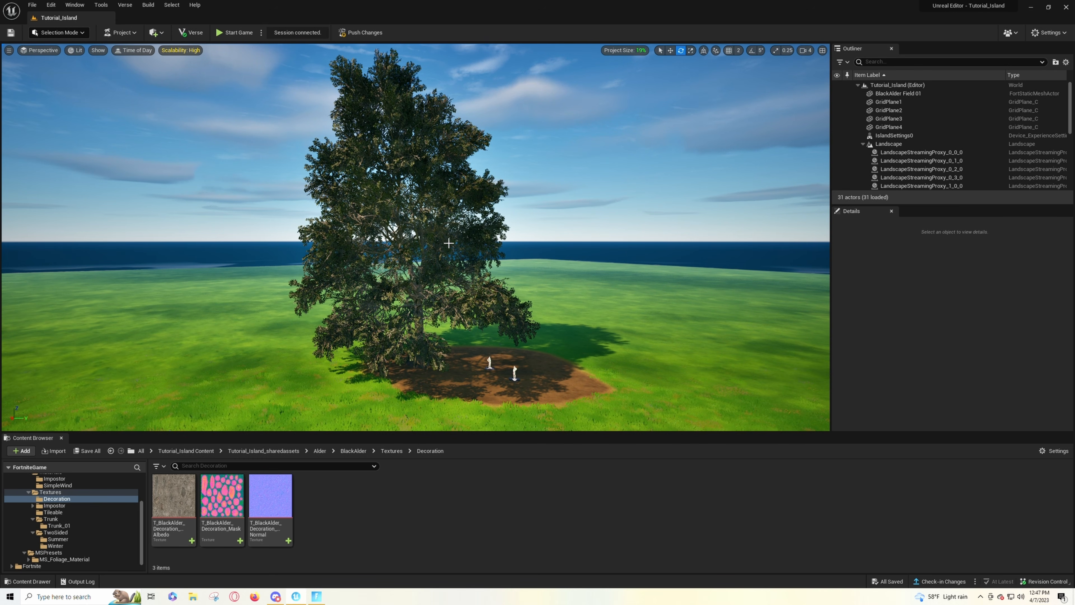
- View the base of the tree's trunk up close and open the Trunk_01 Albedo texture from the Trunk textures folder
key(w)
right_drag(415, 237, 309, 351)
key(s)
key(w)
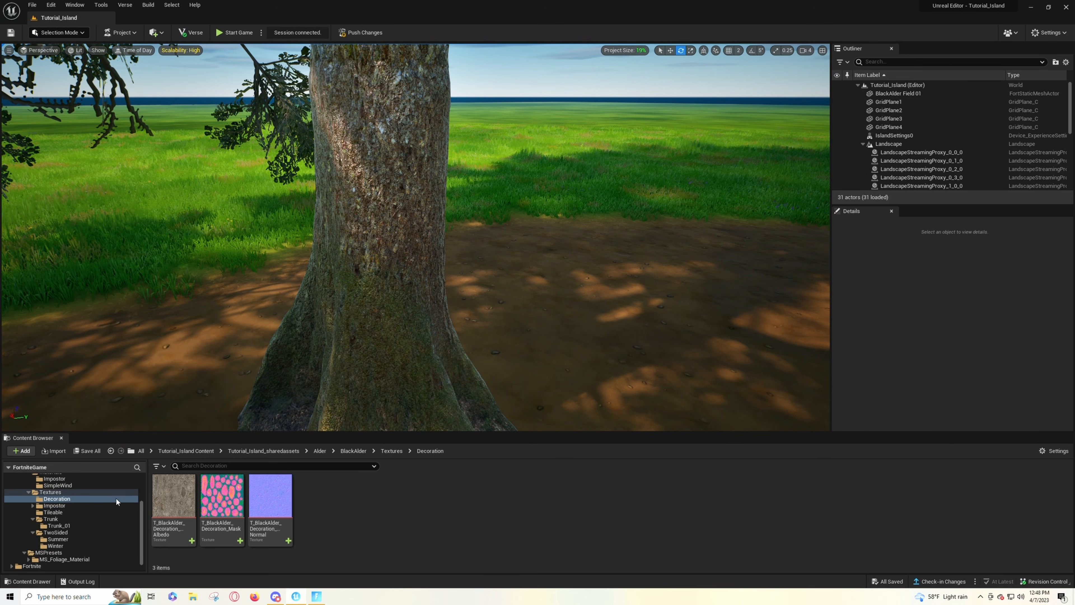
click(61, 518)
click(170, 502)
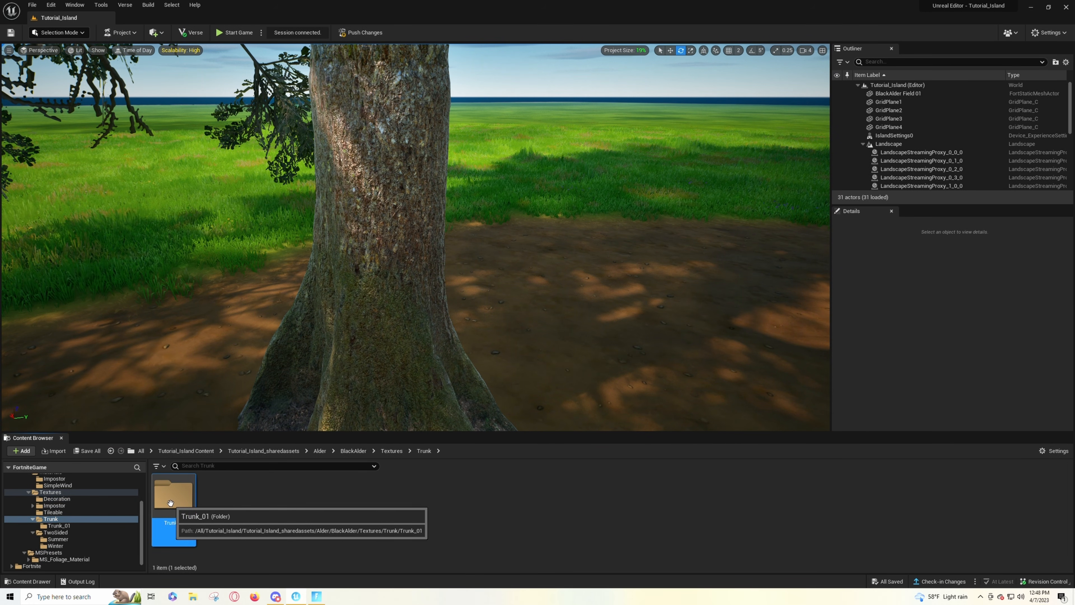
double_click(172, 501)
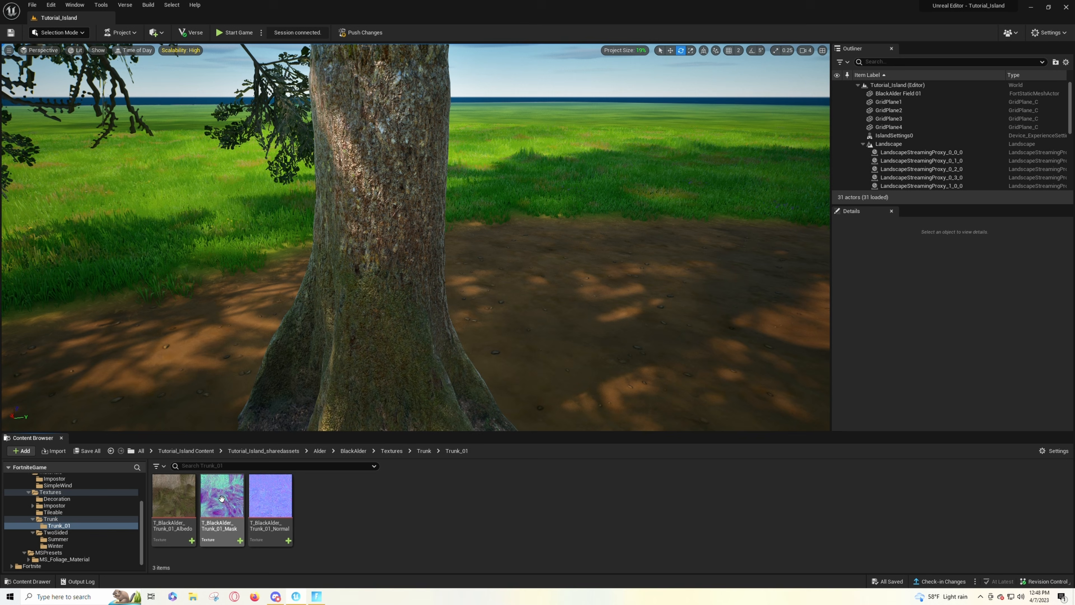
double_click(178, 500)
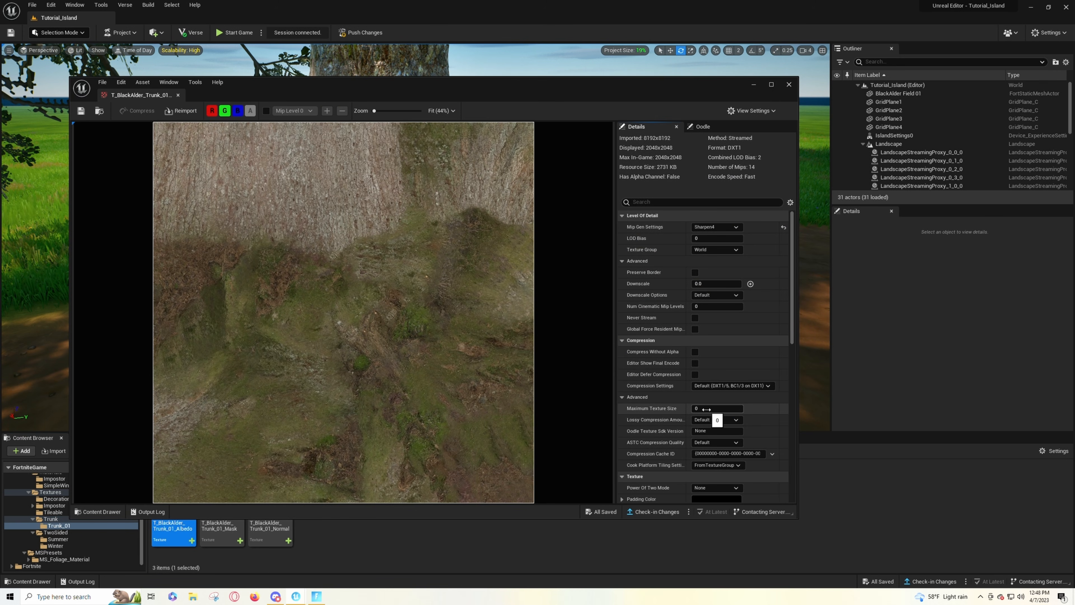
- Set the Trunk_01 Albedo texture's Maximum Texture Size to 256, save the texture and close it
click(706, 408)
text(256)
key(Return)
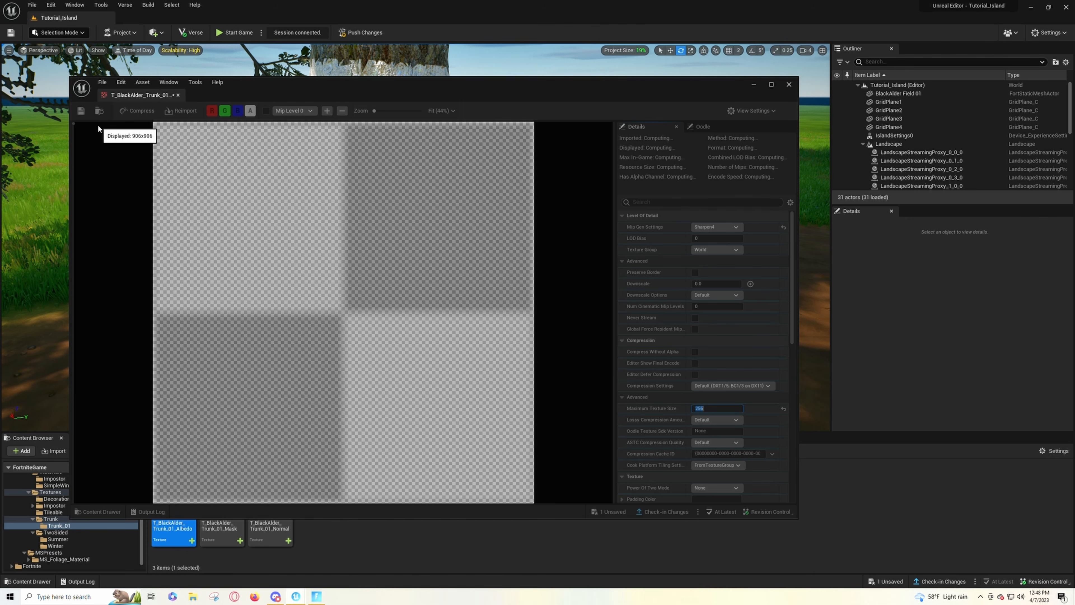
drag(267, 86, 667, 65)
click(482, 94)
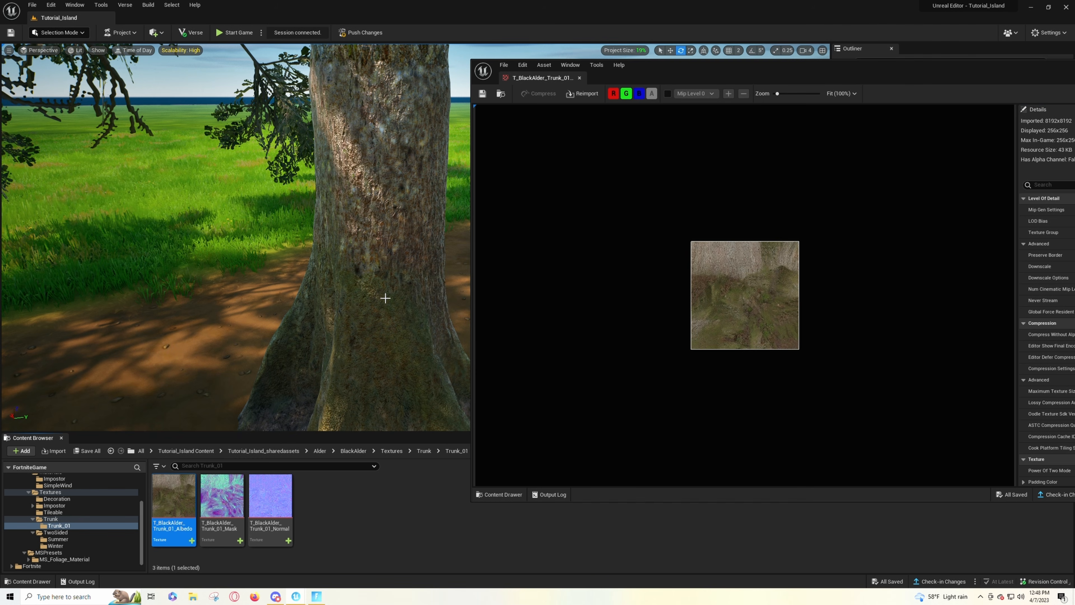
drag(731, 75, 427, 124)
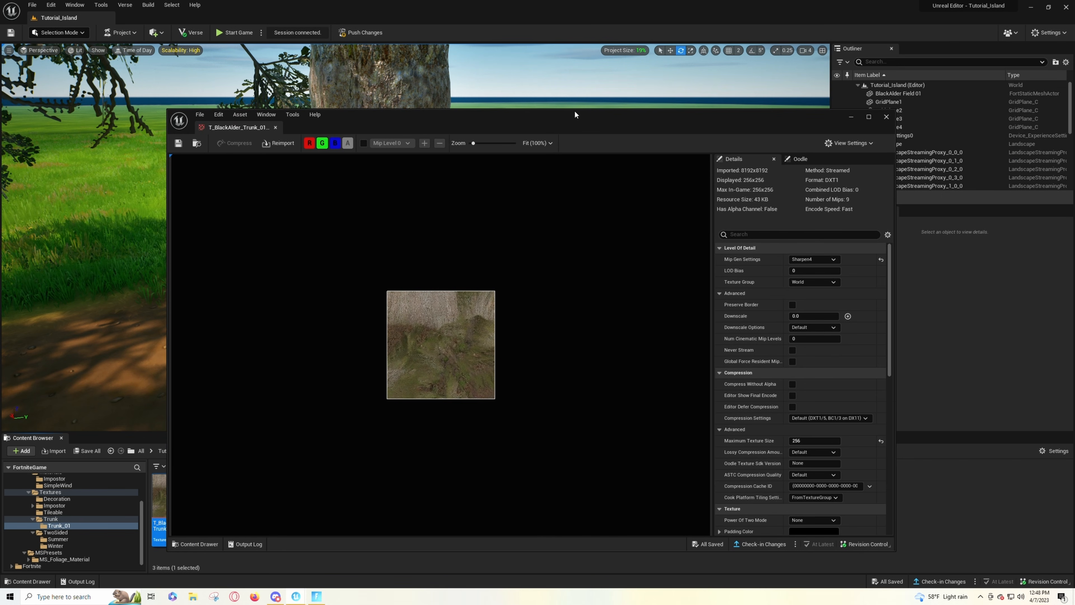
click(886, 118)
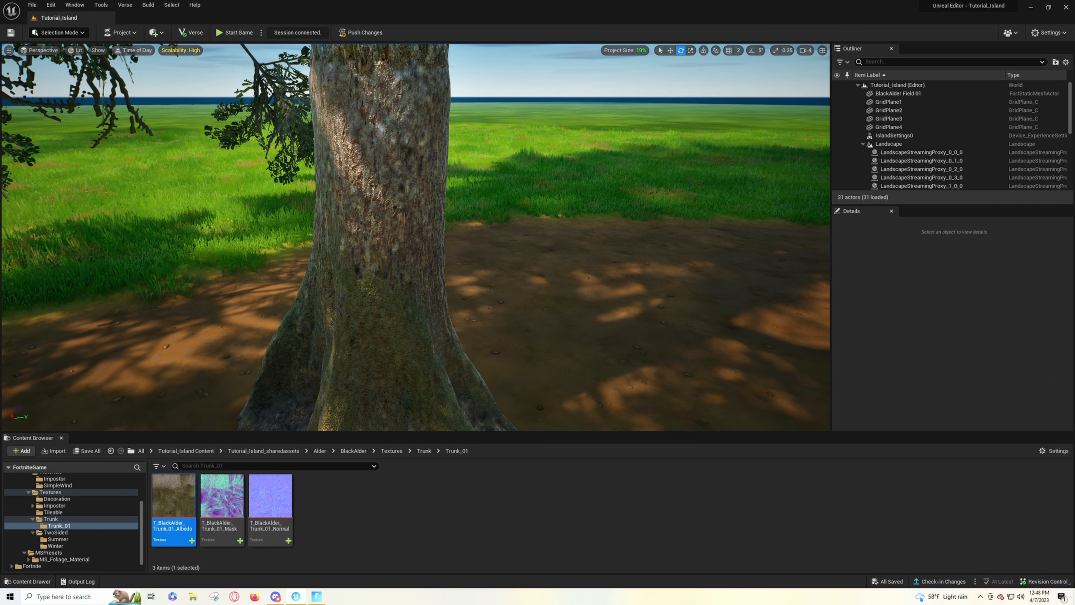
- Examine the tree's trunk up close and from farther away to judge the reduced Albedo texture
key(s)
key(w)
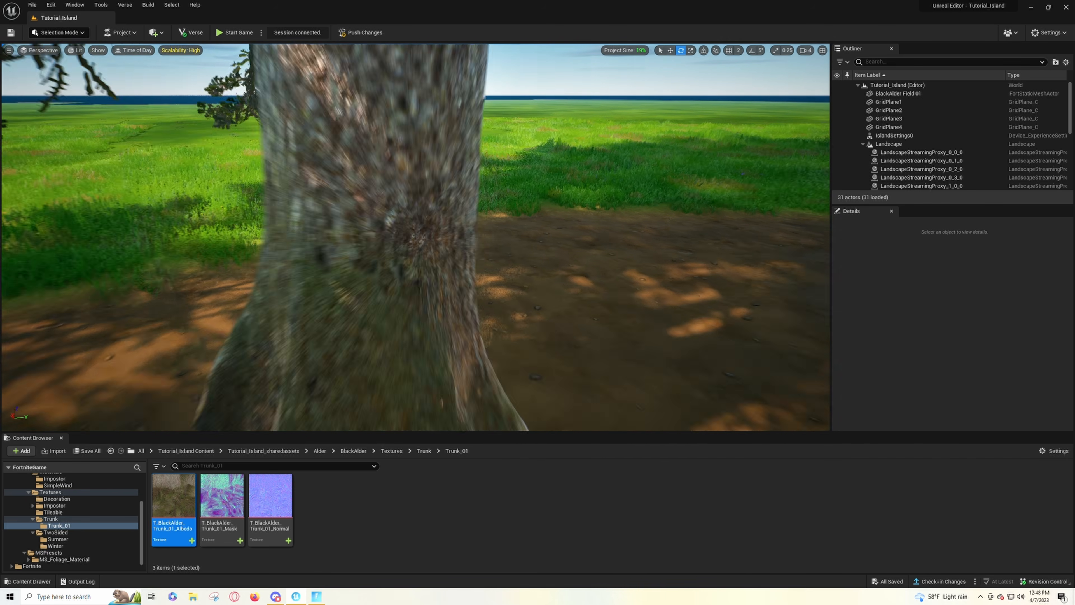
key(s)
key(s)
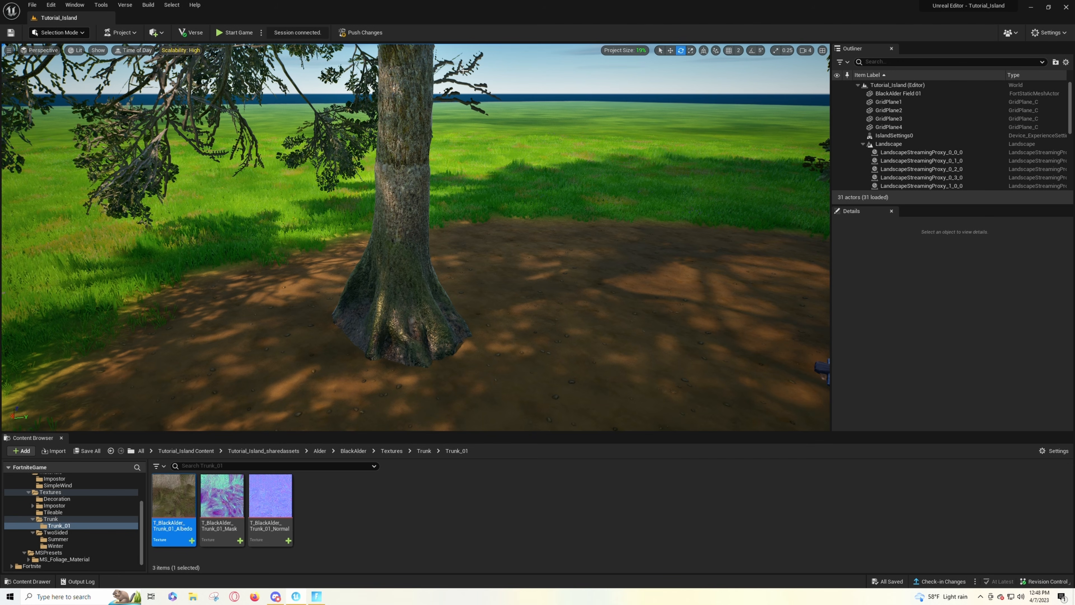
right_drag(471, 205, 469, 157)
right_drag(559, 196, 558, 248)
key(s)
right_drag(461, 256, 462, 232)
key(w)
key(s)
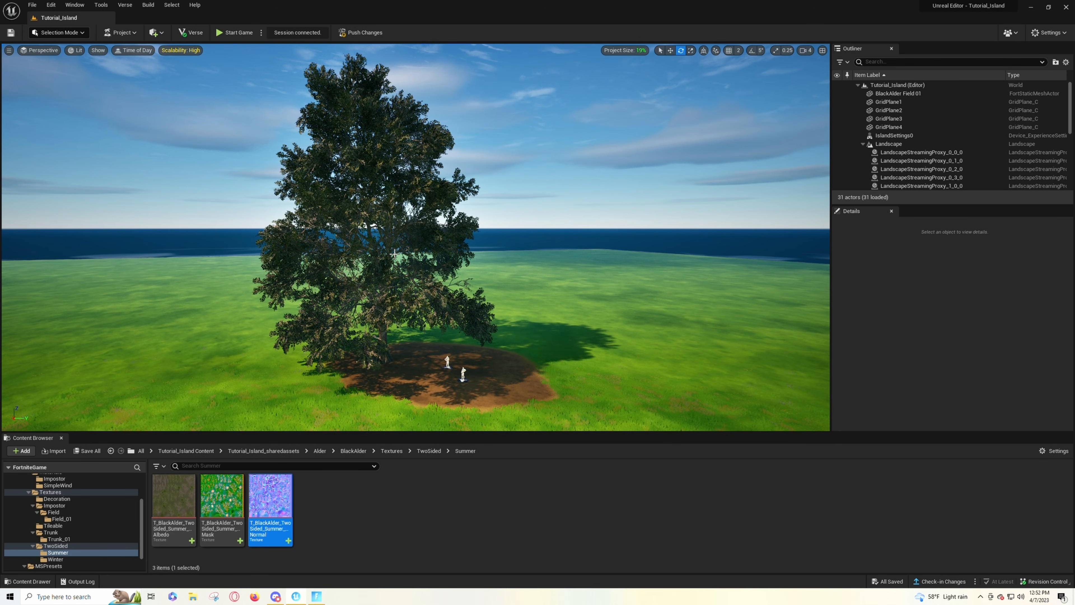
- Examine the whole tree from a distance and from beneath its canopy to judge the leaves and branches
key(w)
mouse_move(489, 281)
right_down()
mouse_move(485, 303)
mouse_move(477, 271)
right_up()
key(s)
key(w)
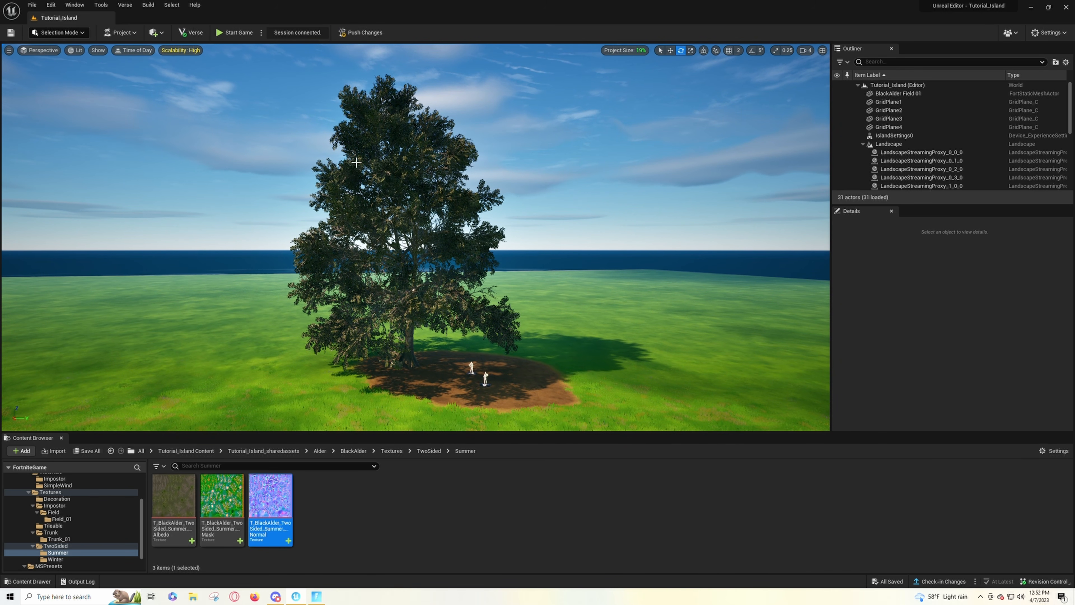
right_drag(592, 318, 561, 342)
key(w)
key(w)
right_drag(366, 247, 359, 213)
key(s)
key(s)
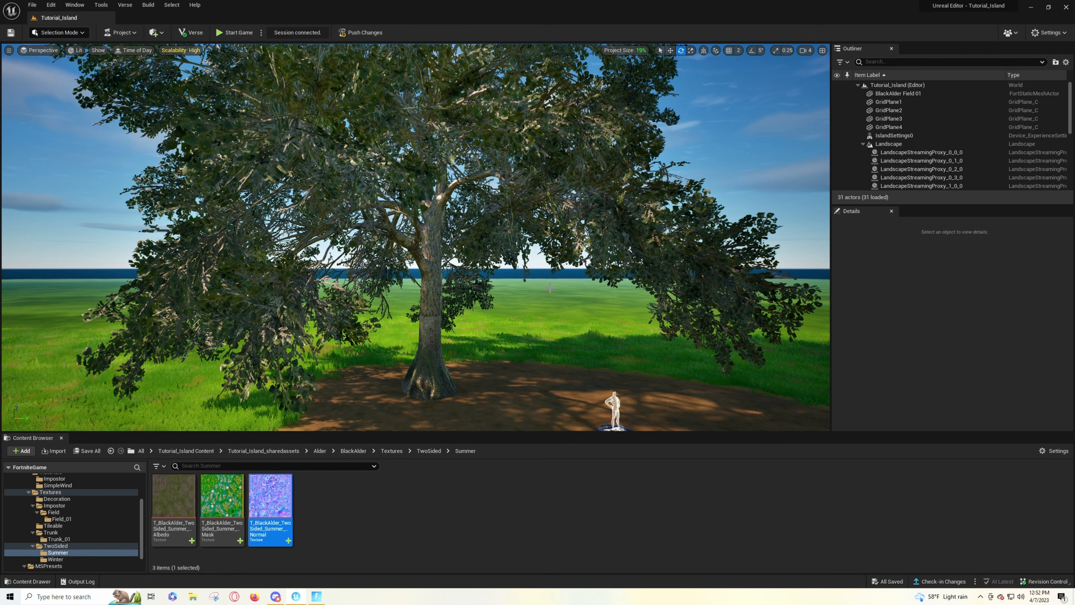
key(s)
mouse_move(550, 288)
right_down()
mouse_move(553, 307)
mouse_move(553, 280)
mouse_move(552, 292)
right_up()
key(w)
key(s)
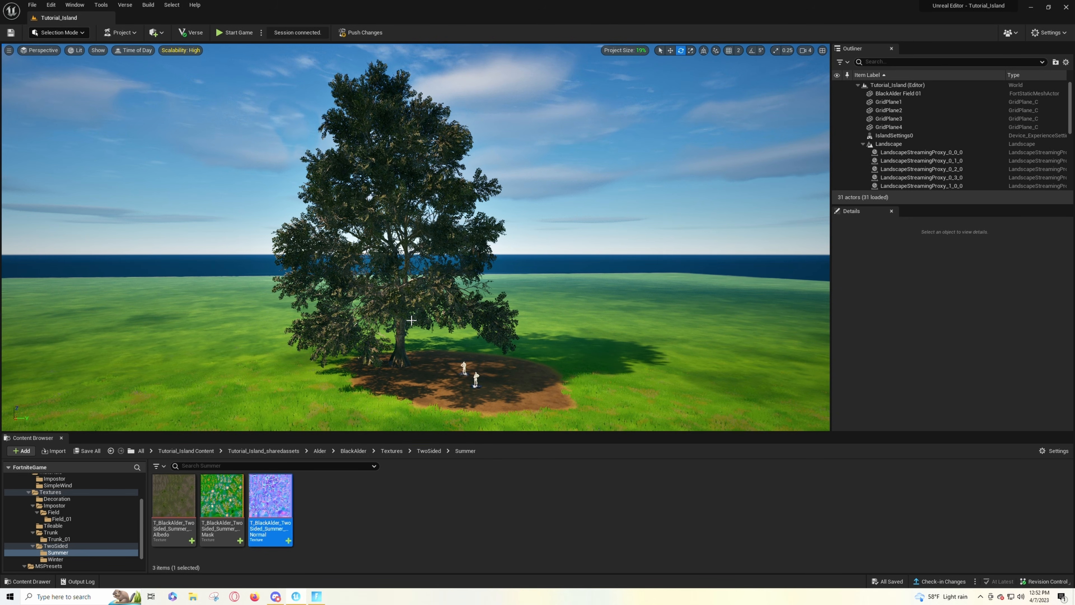
- Open the TwoSided Summer Albedo texture, check its Maximum Texture Size, and close it
click(179, 496)
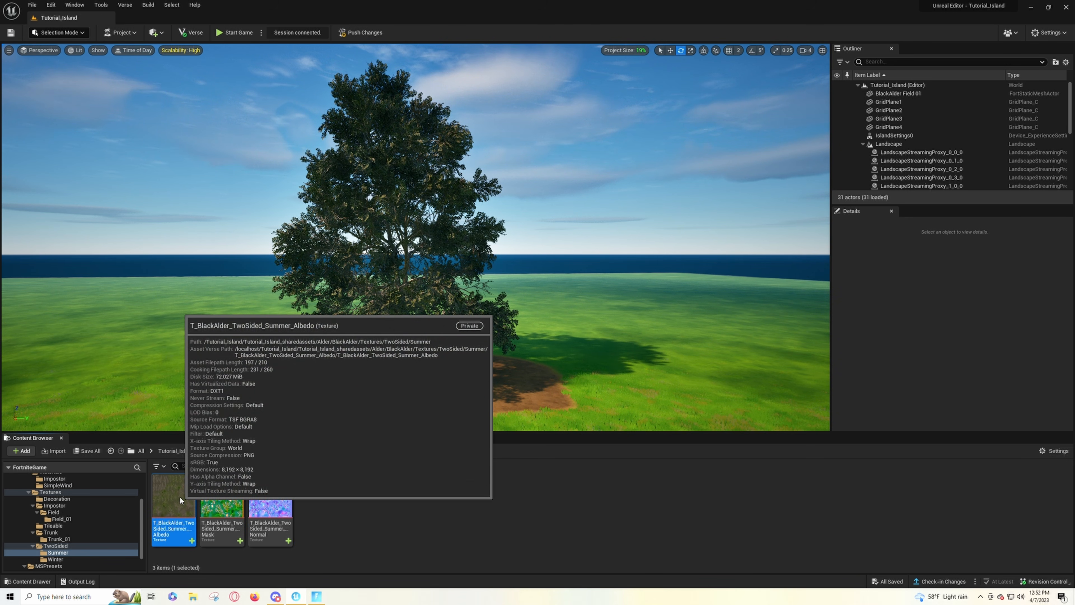
double_click(180, 496)
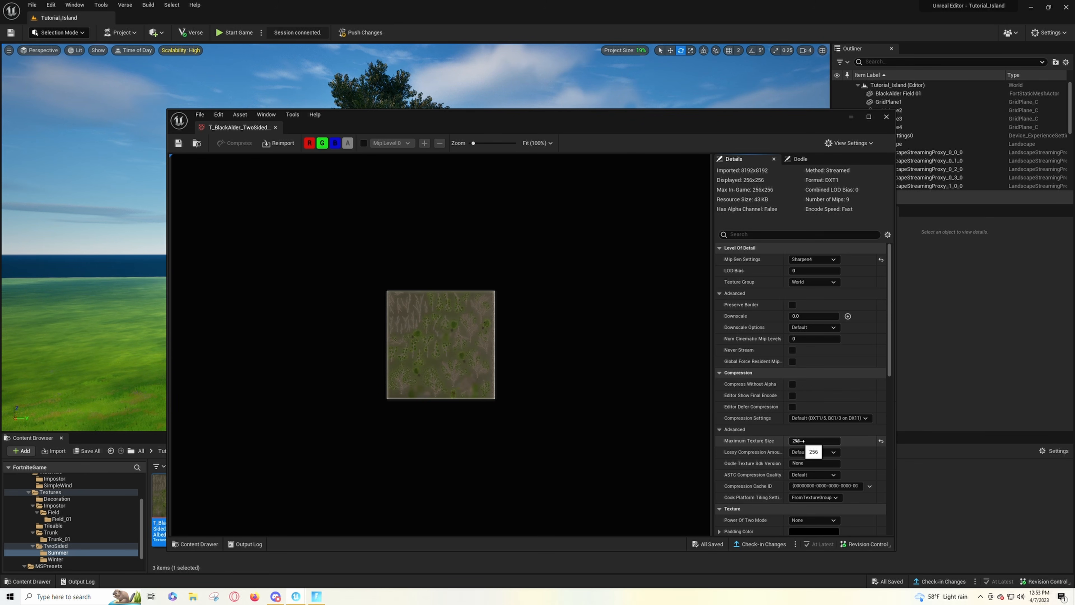
click(887, 117)
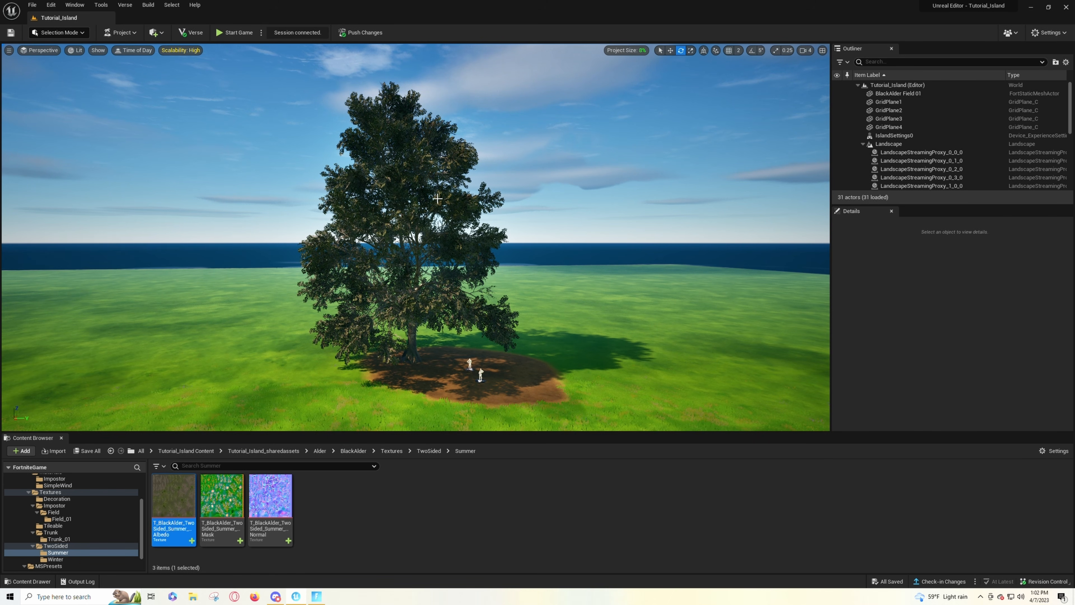
- Inspect the optimized tree's overall appearance in the viewport
key(w)
mouse_move(437, 198)
right_down()
mouse_move(434, 241)
mouse_move(431, 195)
right_up()
key(s)
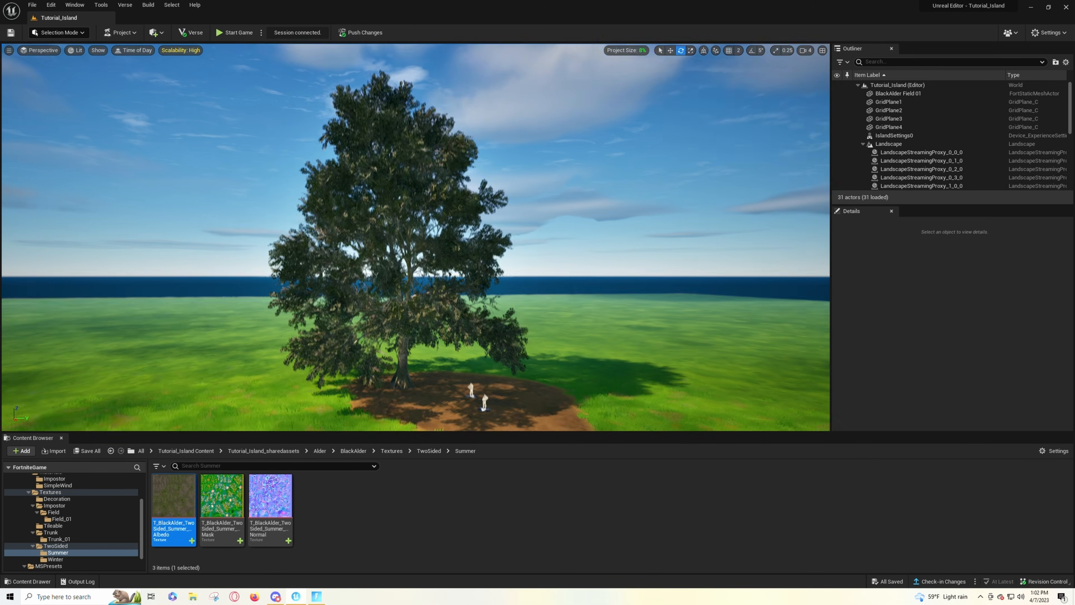
right_drag(556, 267, 557, 266)
key(w)
key(s)
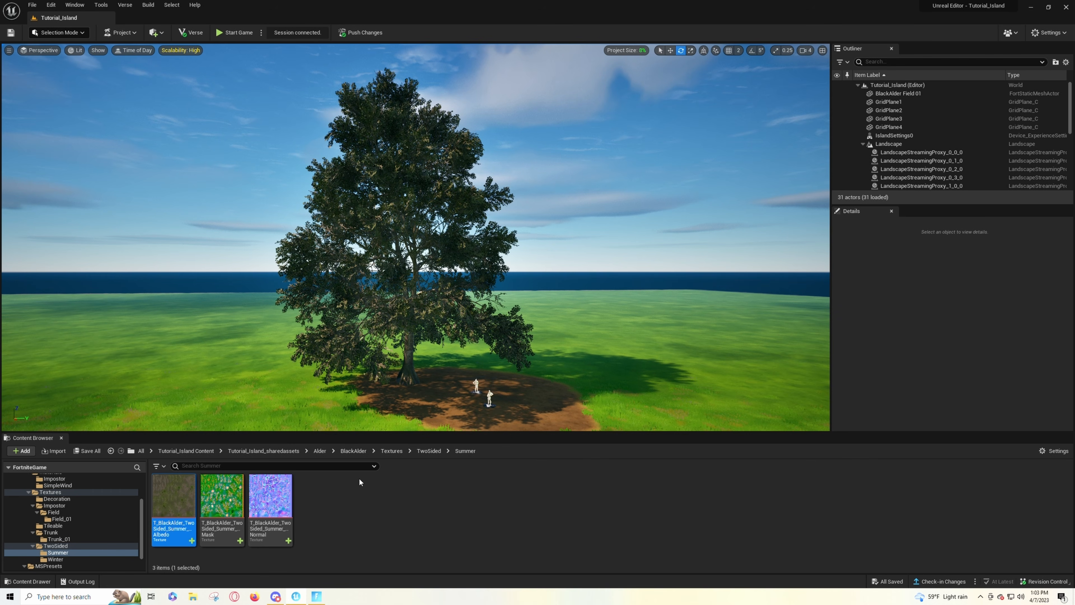
- Switch to the running Fortnite client and walk the character around the tree to examine its foliage and trunk in-game
click(319, 596)
key(Escape)
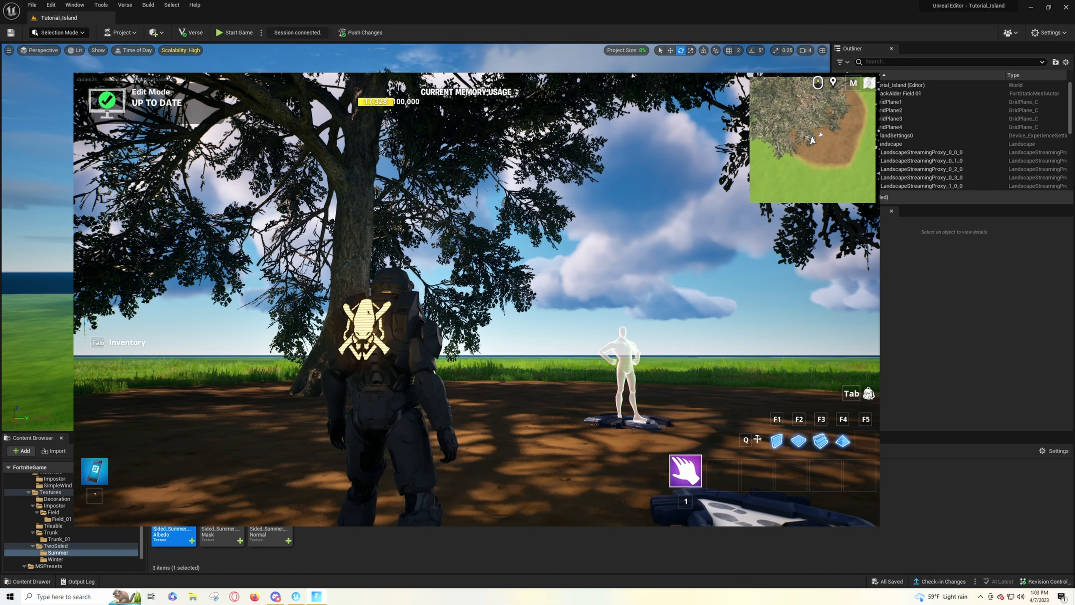
key(a)
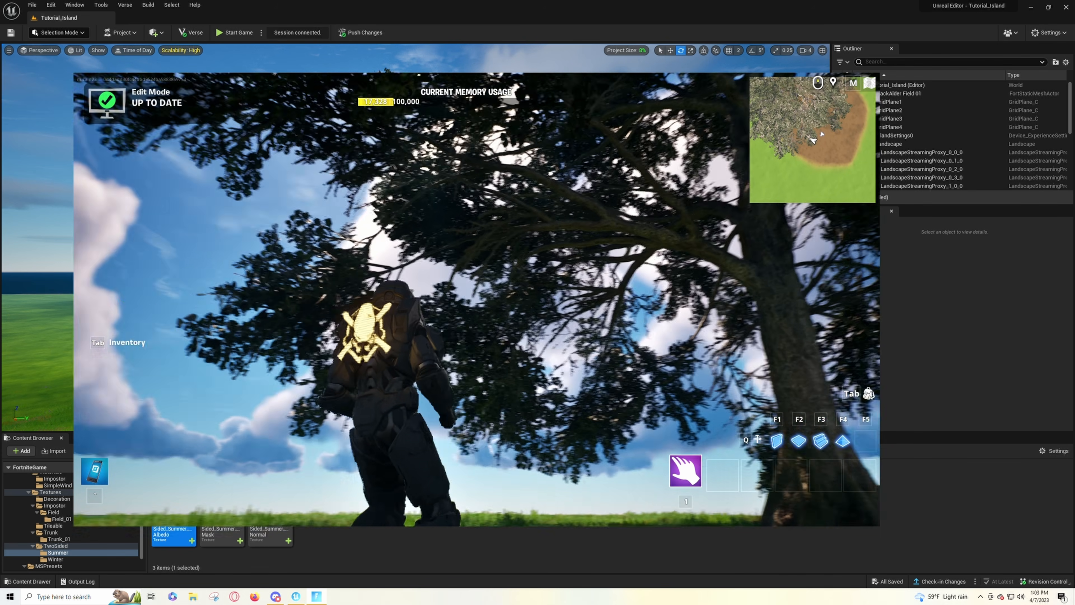
key(w)
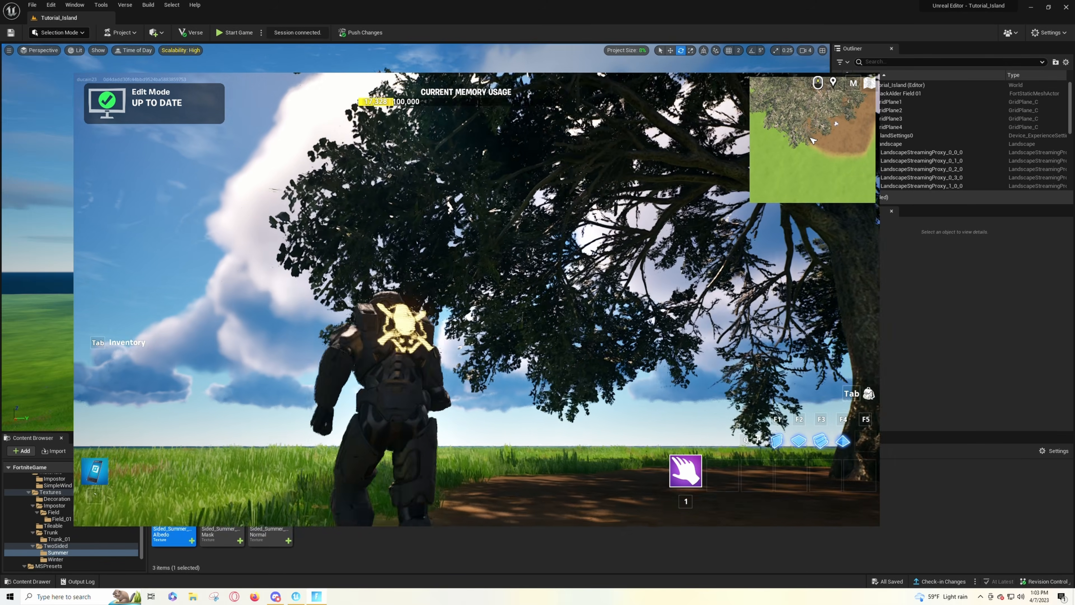
key(w)
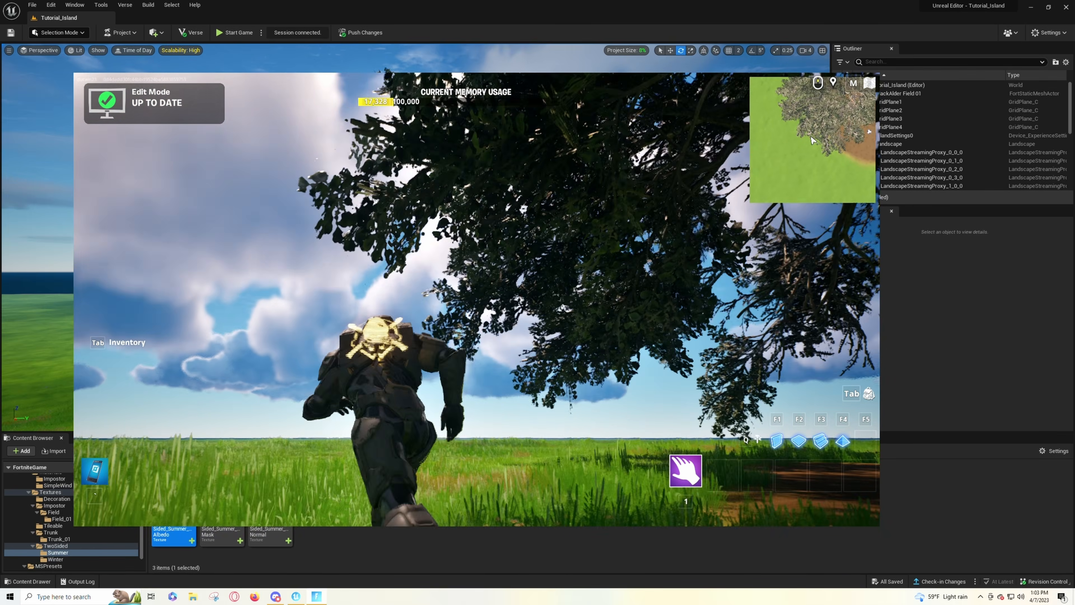
key(d)
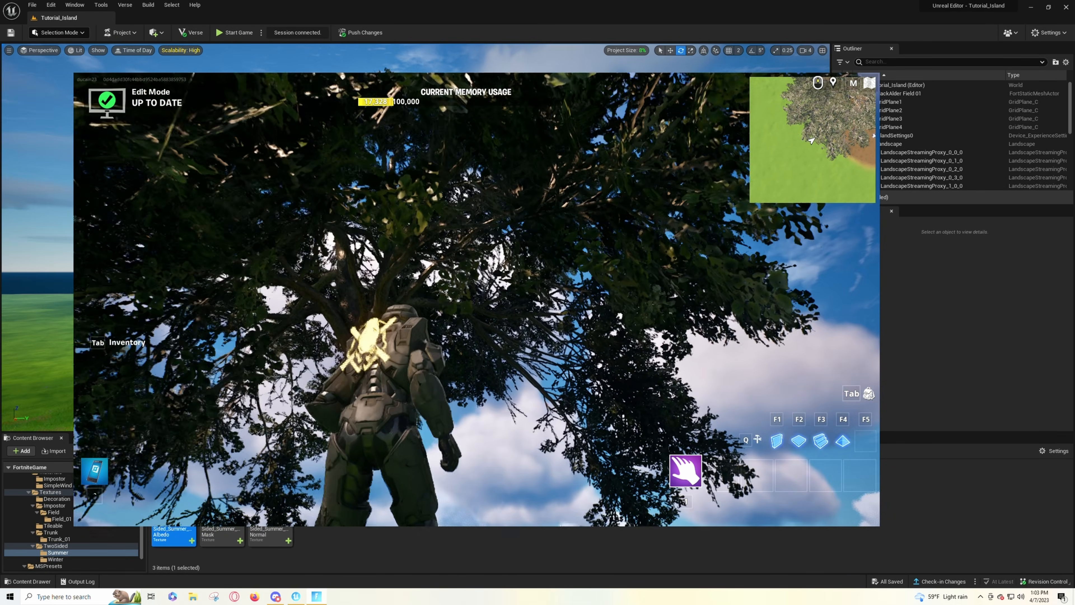
key(d)
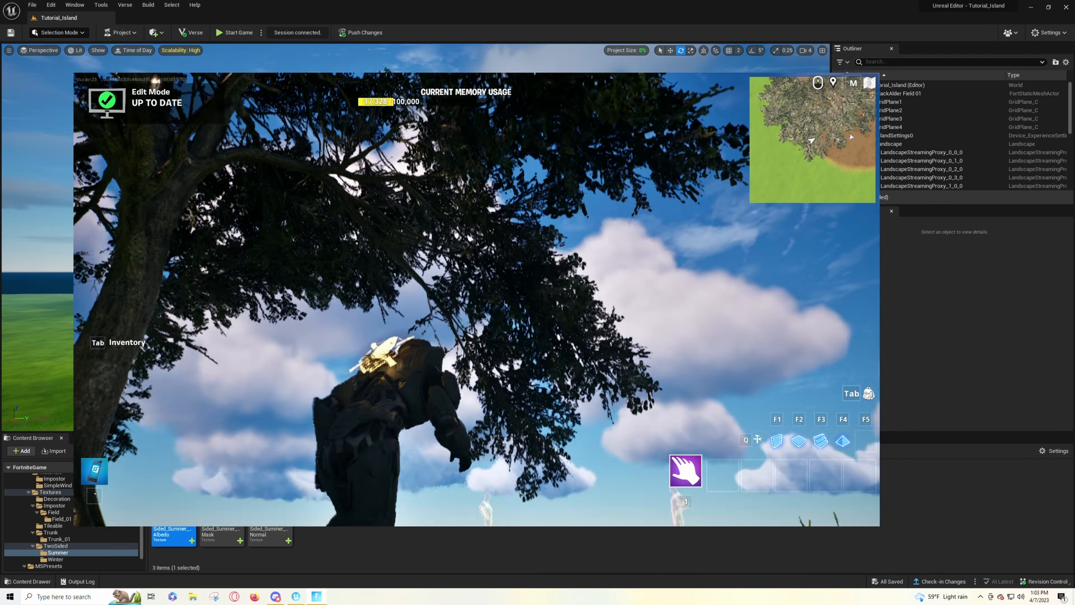
key(w)
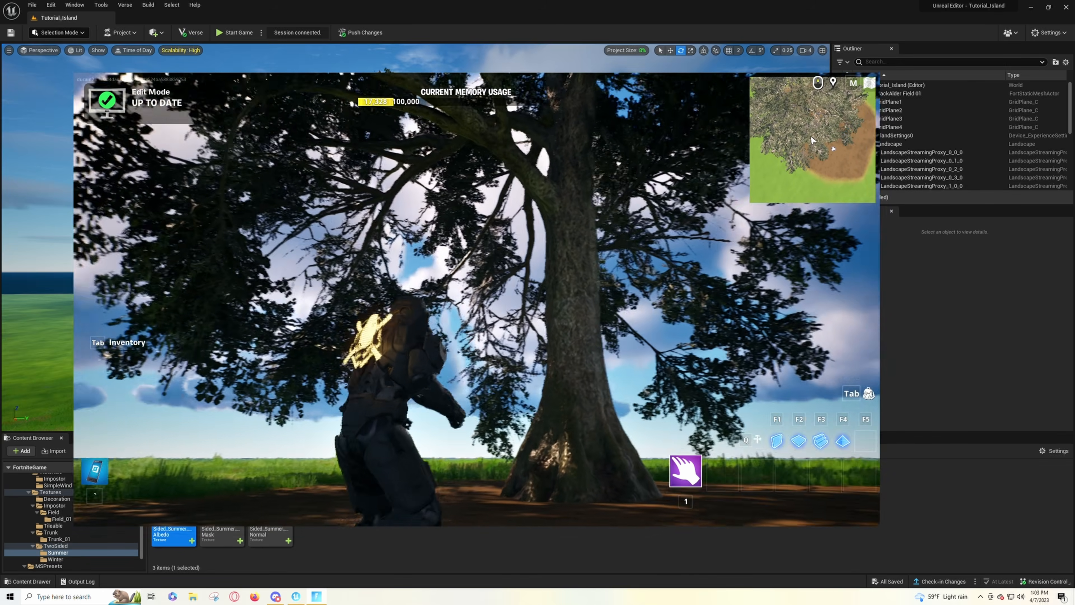
key(w)
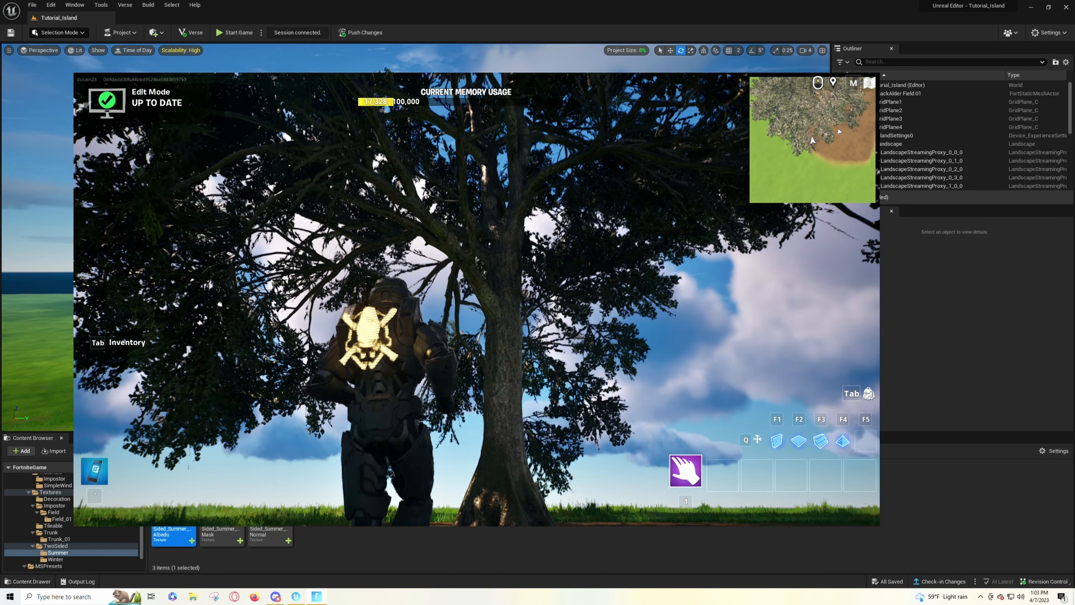
key(s)
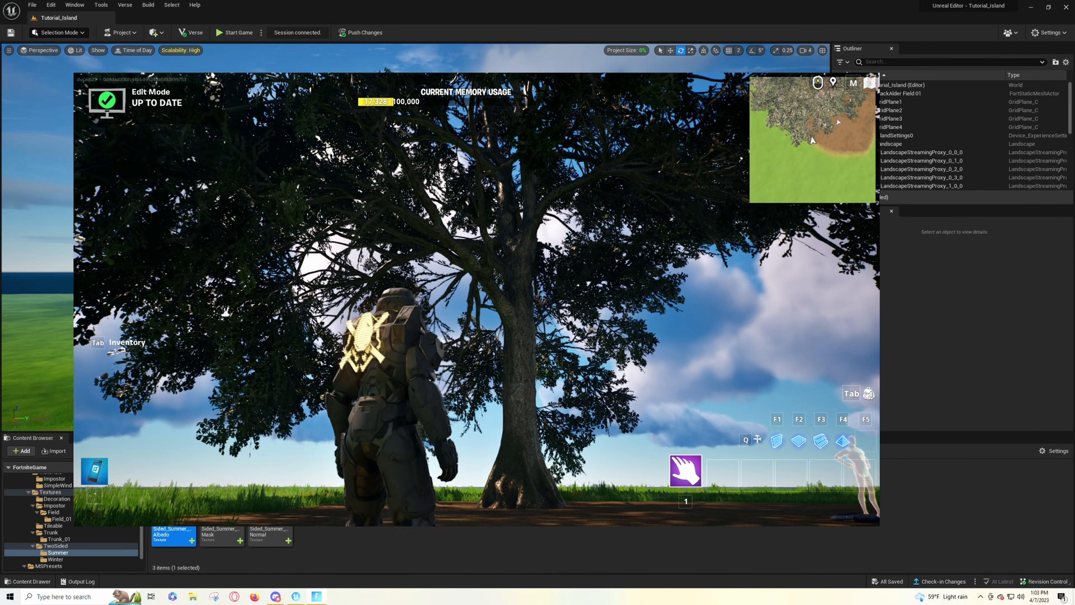
key(s)
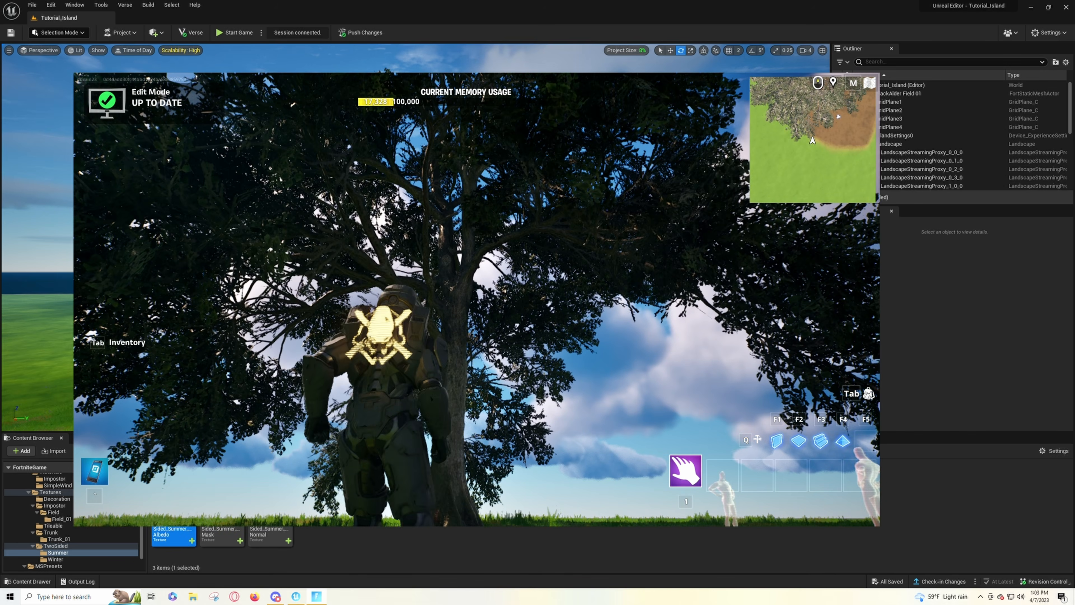
- Return from Fortnite to the Unreal Editor and view the whole tree from slightly different angles
key(Escape)
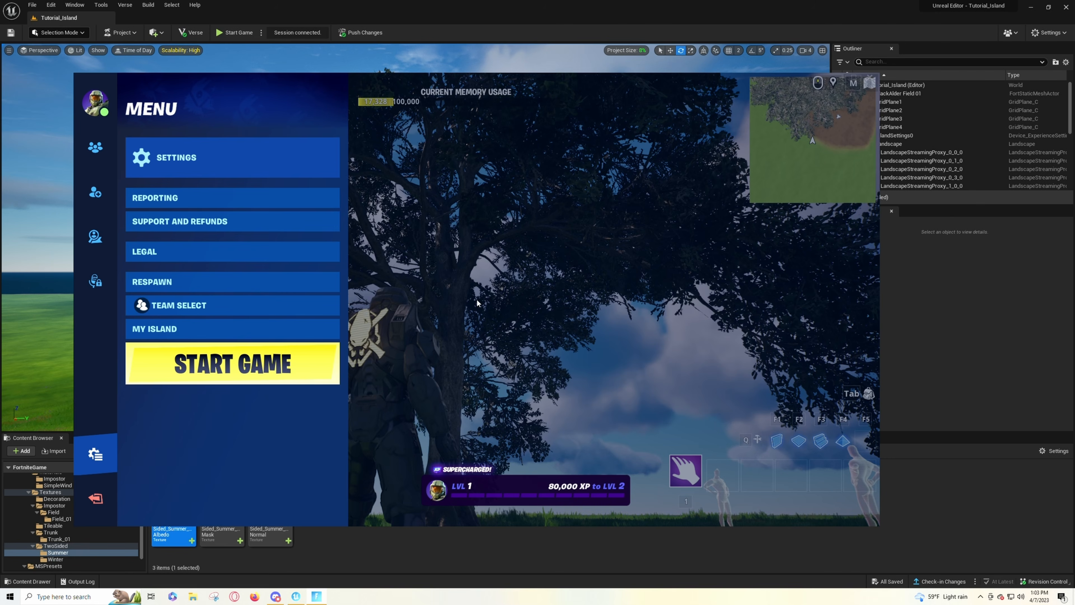
click(498, 20)
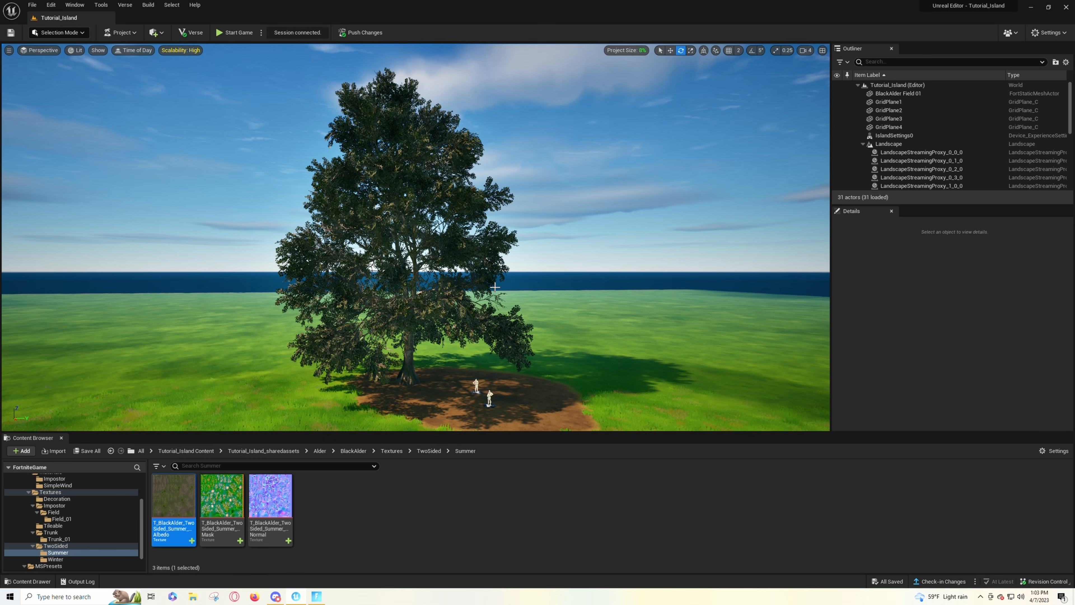
right_drag(510, 281, 505, 281)
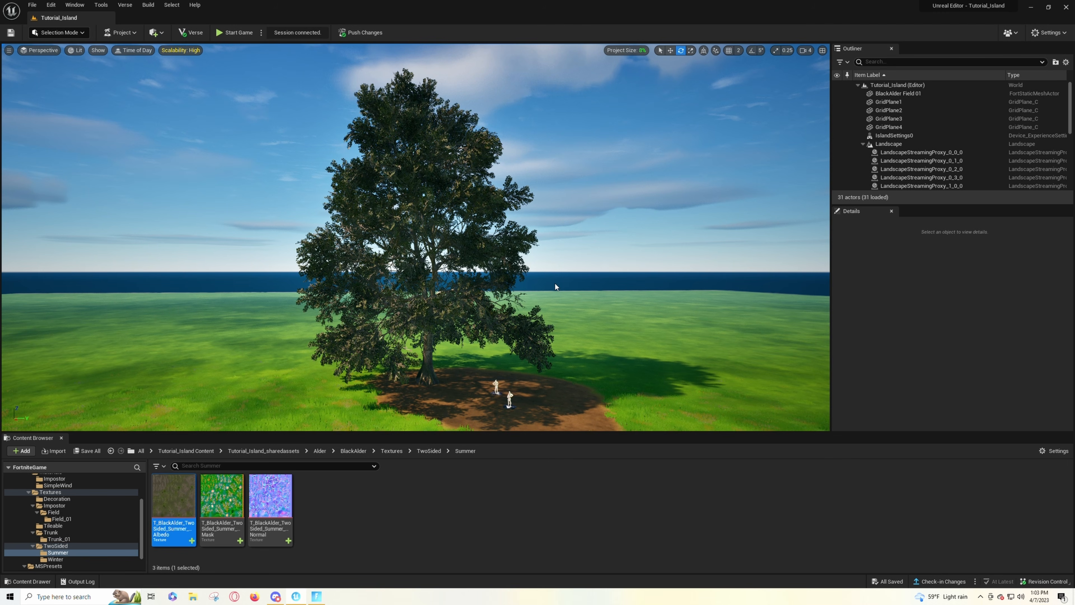
right_drag(552, 281, 493, 293)
key(d)
key(a)
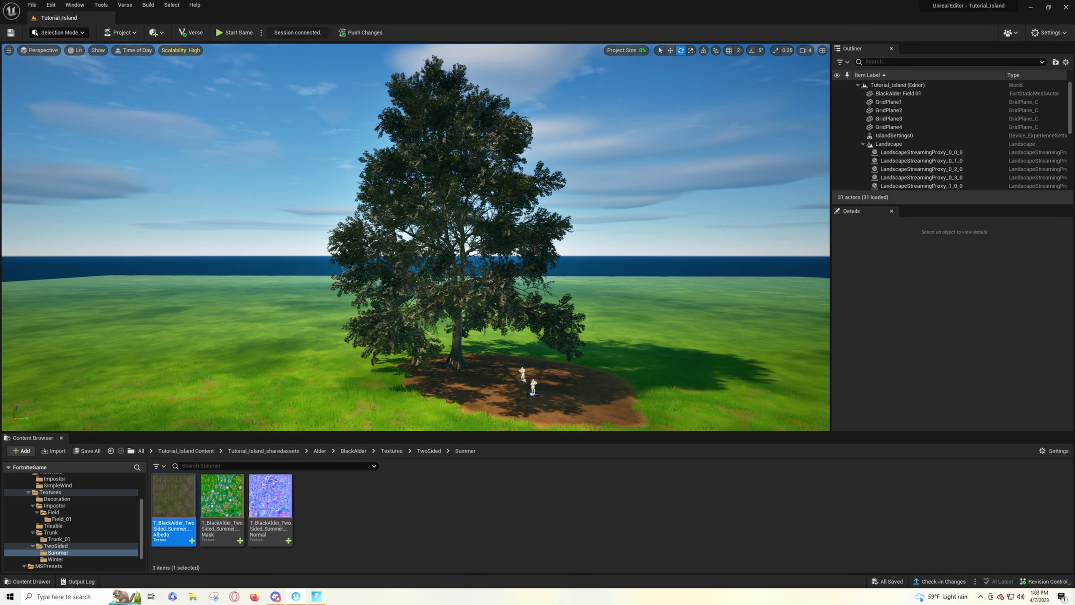